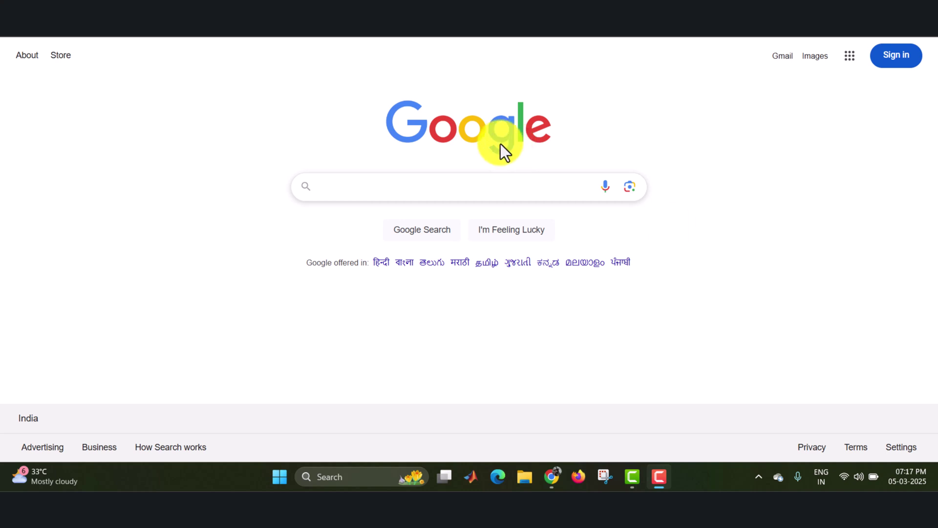
Step: Search Google for 'mathworks'
{"action": "left_click", "coordinate": [434, 183]}
{"action": "type", "text": "mat"}
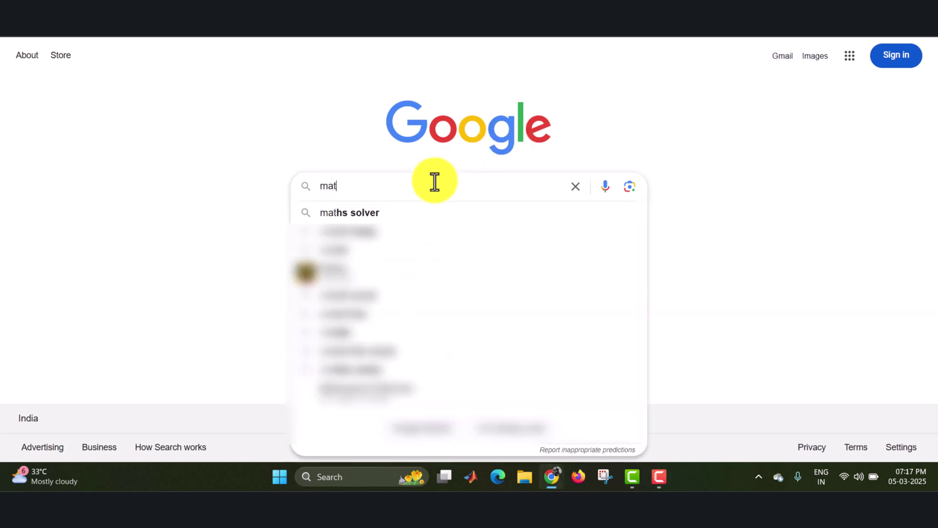
{"action": "type", "text": "hworks"}
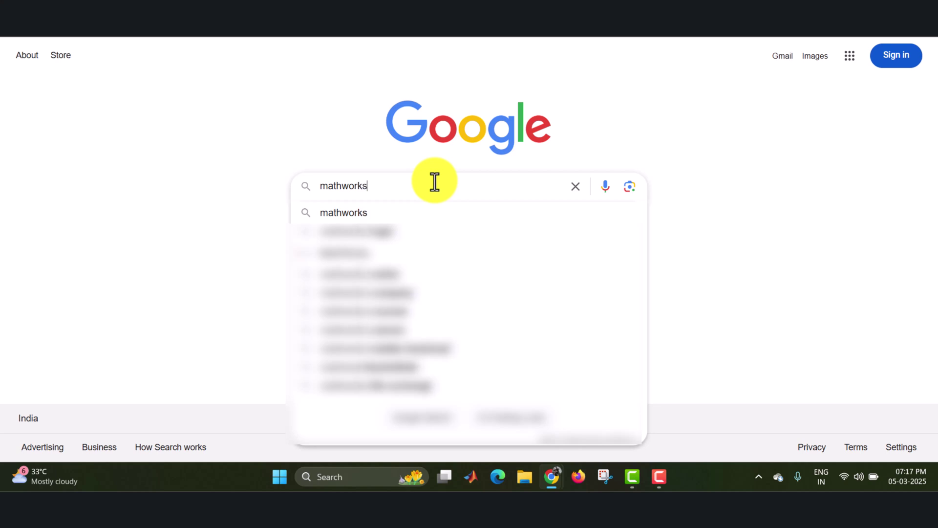
{"action": "key", "text": "Return"}
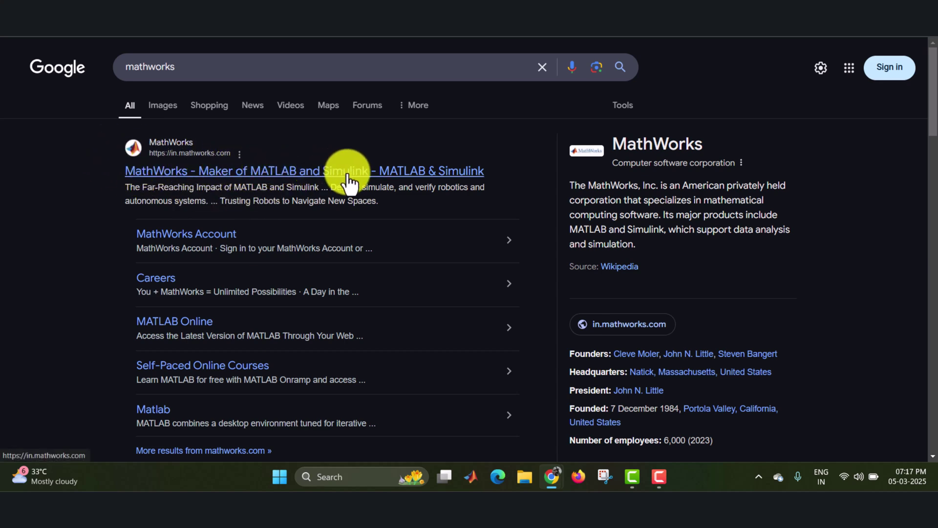
Step: Open the official MathWorks site and sign in with the account e-mail and password
{"action": "left_click", "coordinate": [318, 172]}
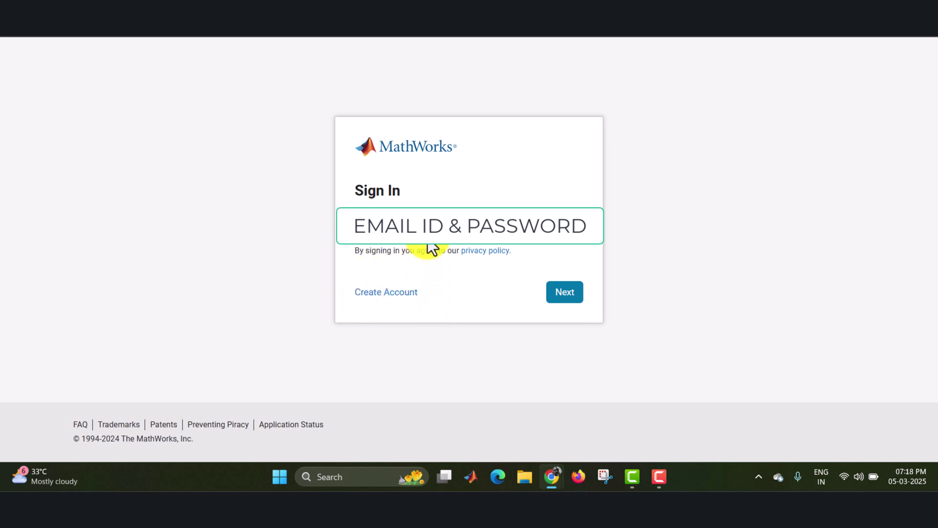
{"action": "left_click", "coordinate": [426, 207]}
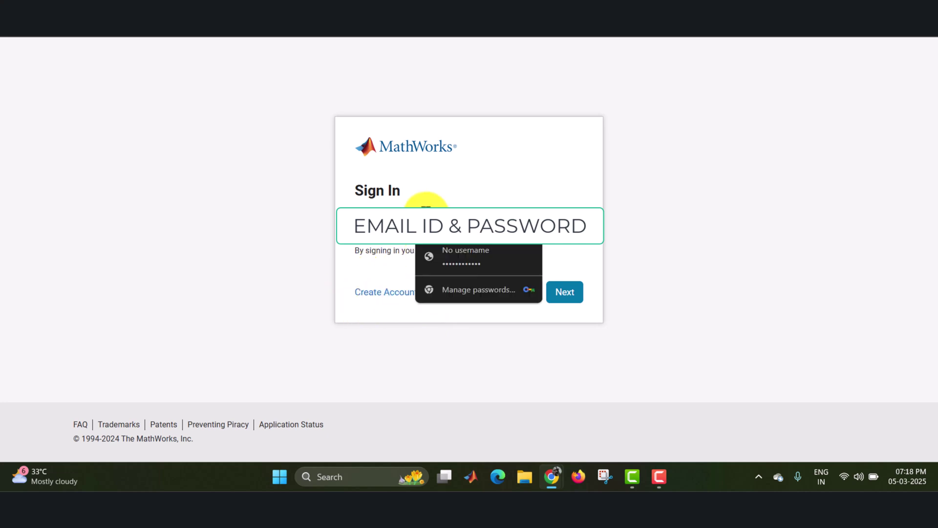
{"action": "key", "text": "Escape"}
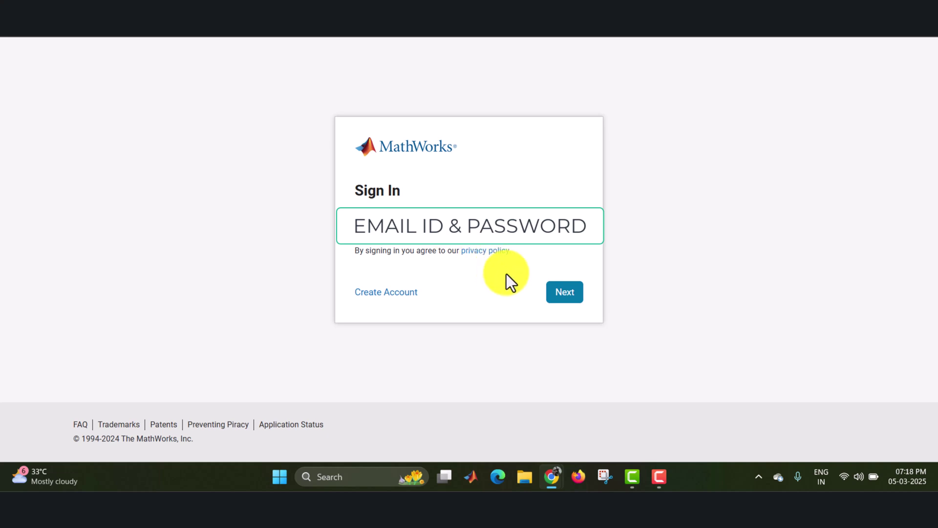
{"action": "left_click", "coordinate": [563, 293]}
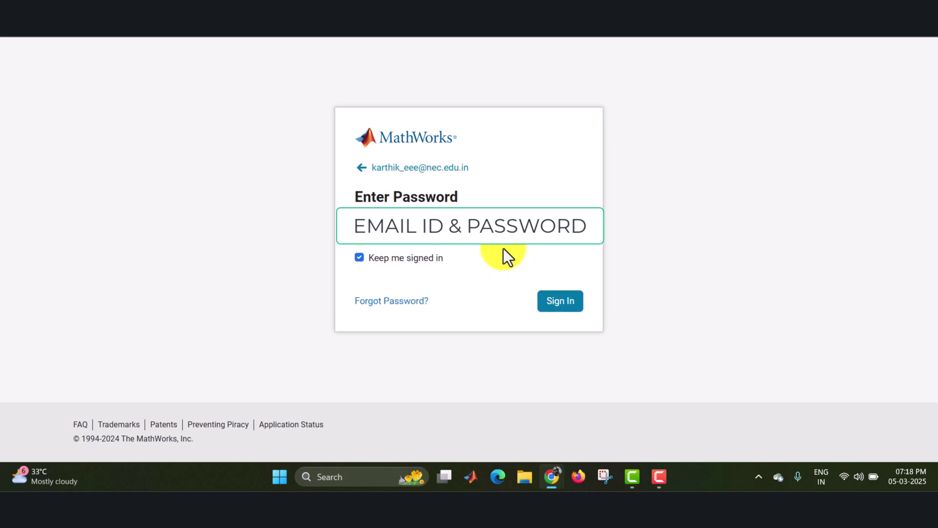
{"action": "left_click", "coordinate": [486, 224]}
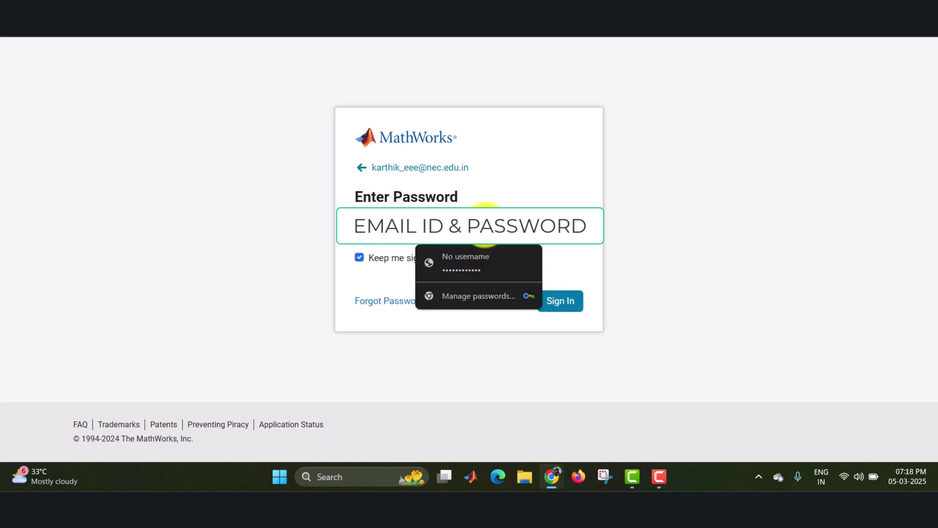
{"action": "left_click", "coordinate": [484, 225]}
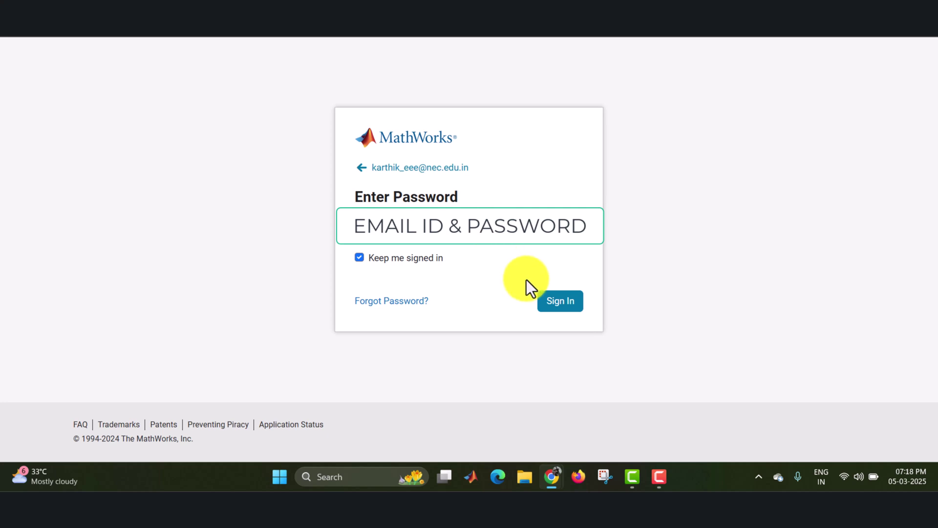
{"action": "left_click", "coordinate": [564, 307]}
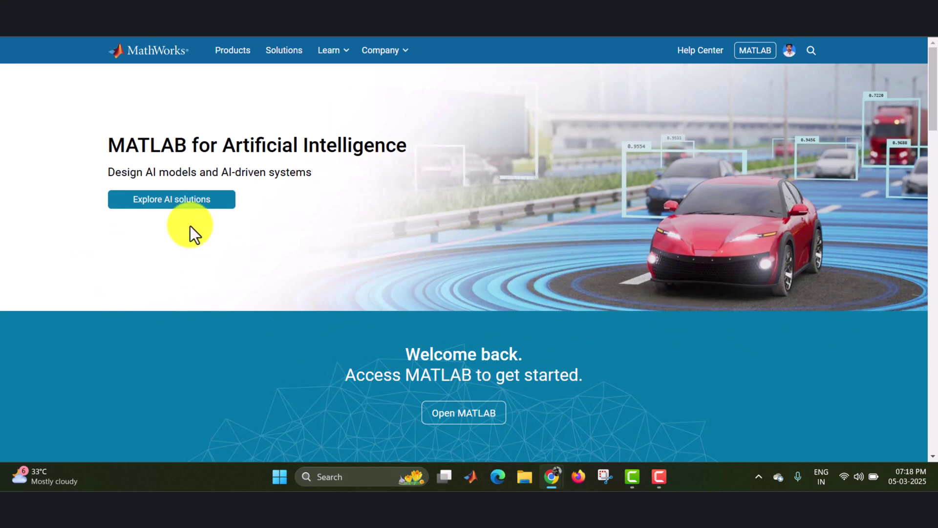
Step: Scroll the homepage down to the 'Get a Trial of MATLAB and Simulink Products' offer
{"action": "scroll", "coordinate": [191, 225], "scroll_direction": "down", "scroll_amount": 4}
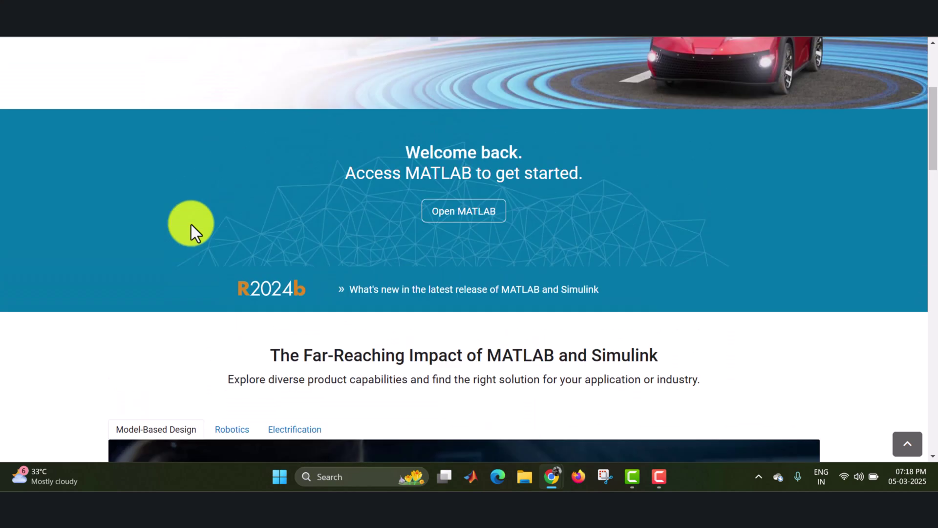
{"action": "scroll", "coordinate": [192, 225], "scroll_direction": "up", "scroll_amount": 1}
{"action": "scroll", "coordinate": [191, 224], "scroll_direction": "down", "scroll_amount": 10}
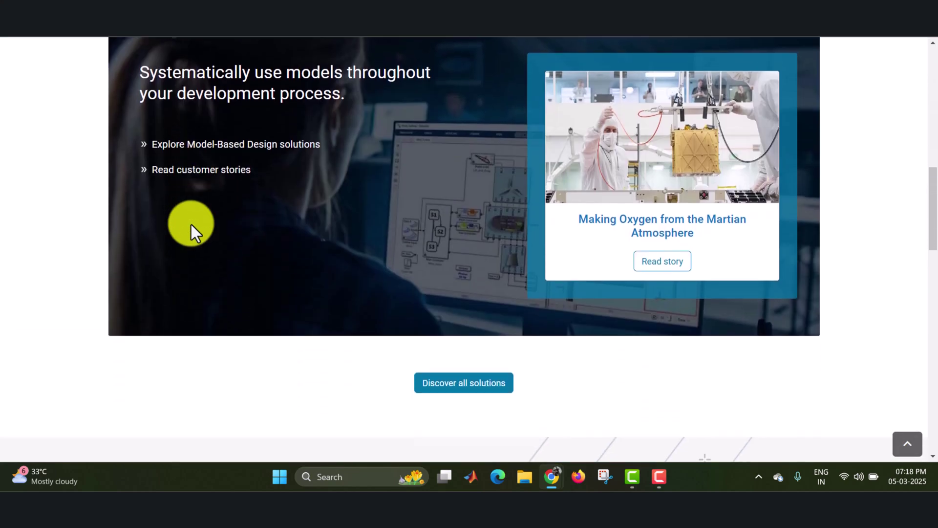
{"action": "scroll", "coordinate": [192, 224], "scroll_direction": "down", "scroll_amount": 8}
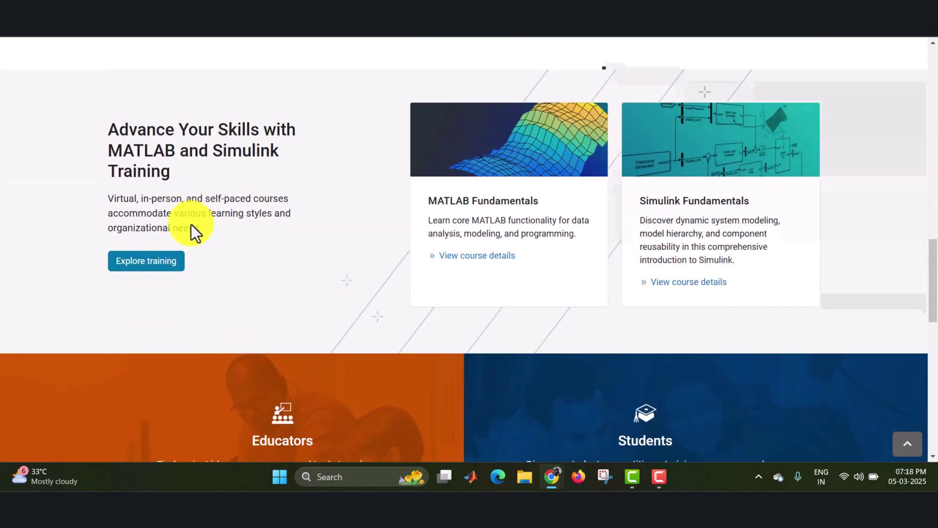
{"action": "scroll", "coordinate": [192, 224], "scroll_direction": "down", "scroll_amount": 11}
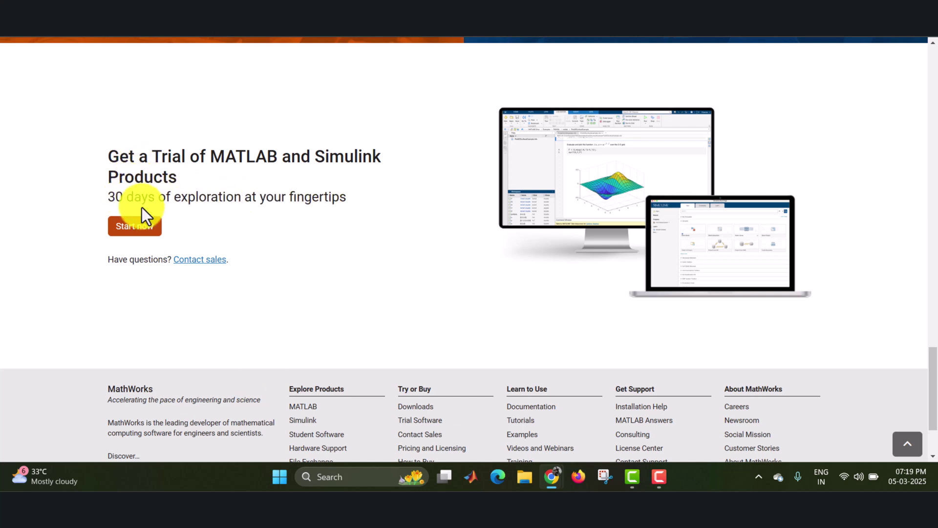
Step: Start the free MATLAB trial from the homepage offer
{"action": "left_click", "coordinate": [147, 237]}
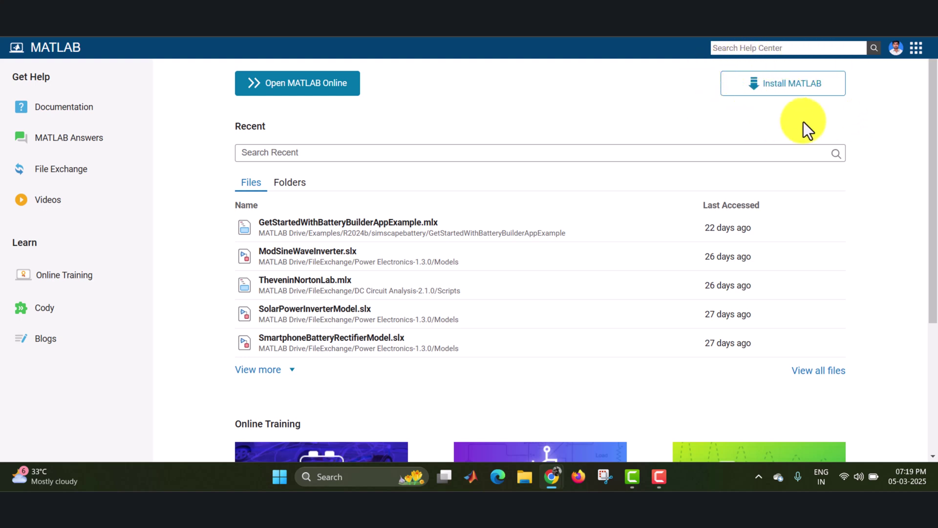
Step: Go to the desktop installation downloads and review the Individual academic licence in My Software
{"action": "left_click", "coordinate": [770, 98]}
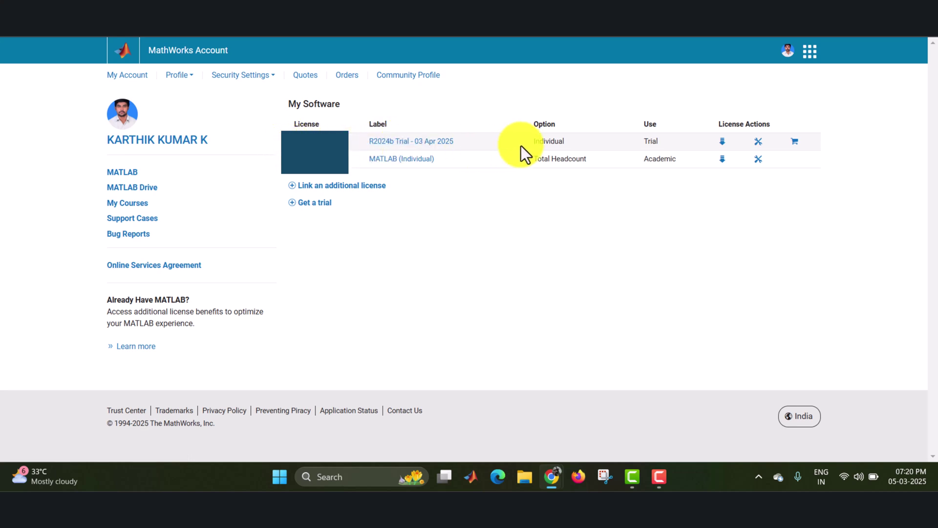
{"action": "double_click", "coordinate": [544, 142]}
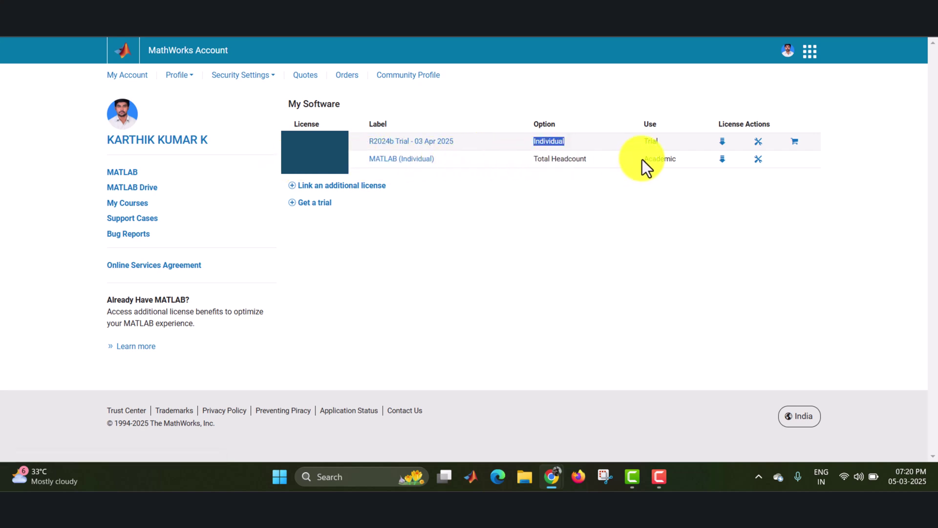
{"action": "left_click_drag", "start_coordinate": [642, 159], "coordinate": [676, 157]}
{"action": "left_click", "coordinate": [659, 161]}
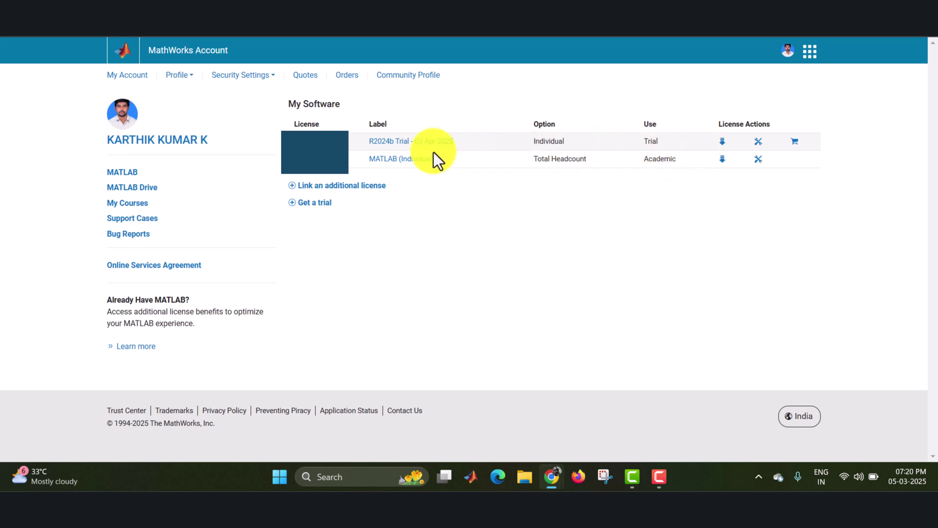
Step: Start the academic licence download, keeping release R2024b and Install Products after browsing the lists
{"action": "left_click", "coordinate": [724, 165]}
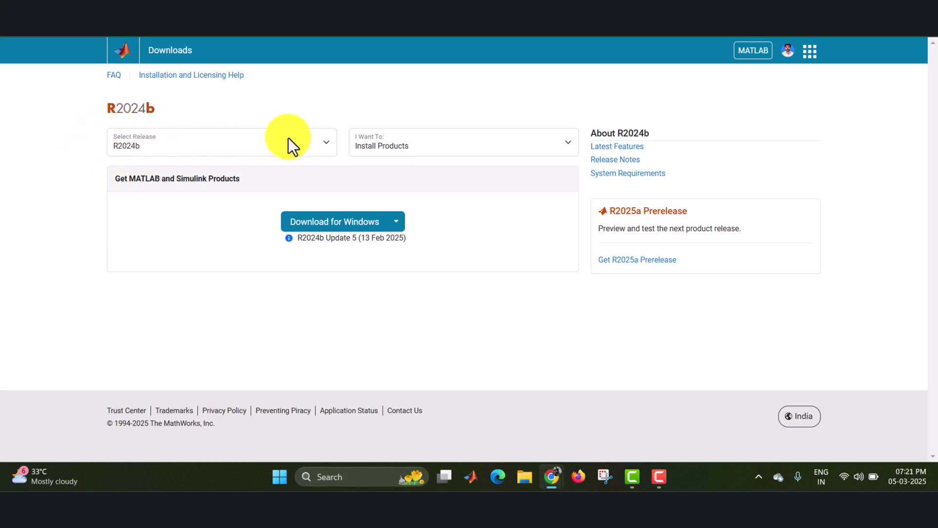
{"action": "left_click", "coordinate": [325, 143]}
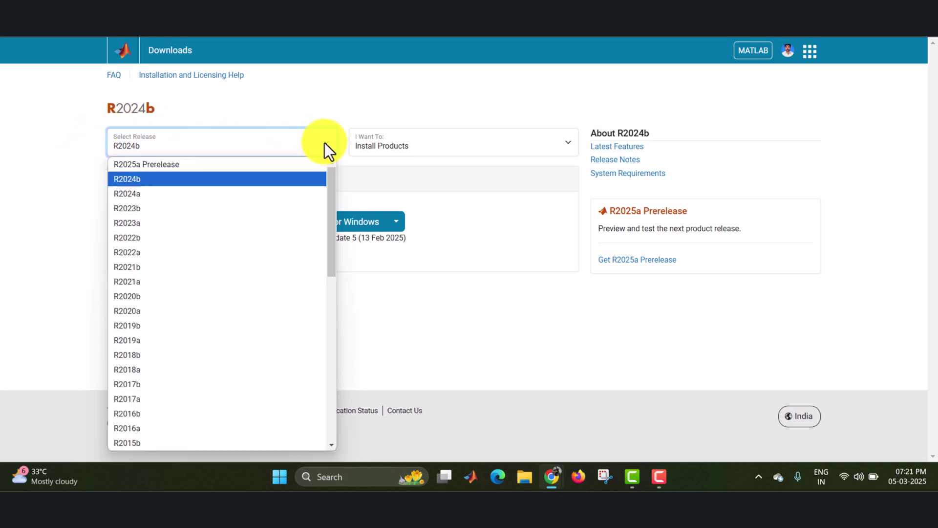
{"action": "scroll", "coordinate": [220, 248], "scroll_direction": "down", "scroll_amount": 9}
{"action": "scroll", "coordinate": [220, 248], "scroll_direction": "down", "scroll_amount": 1}
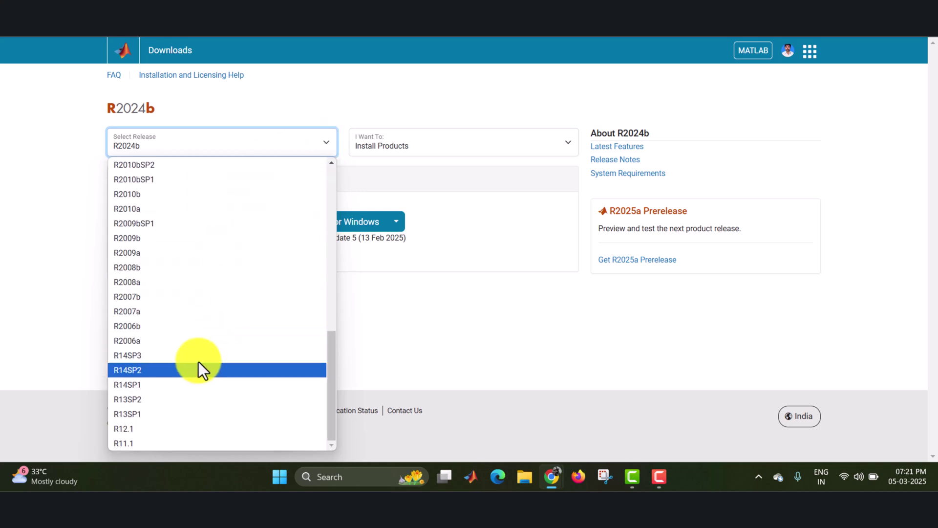
{"action": "scroll", "coordinate": [174, 232], "scroll_direction": "up", "scroll_amount": 1}
{"action": "scroll", "coordinate": [173, 228], "scroll_direction": "up", "scroll_amount": 8}
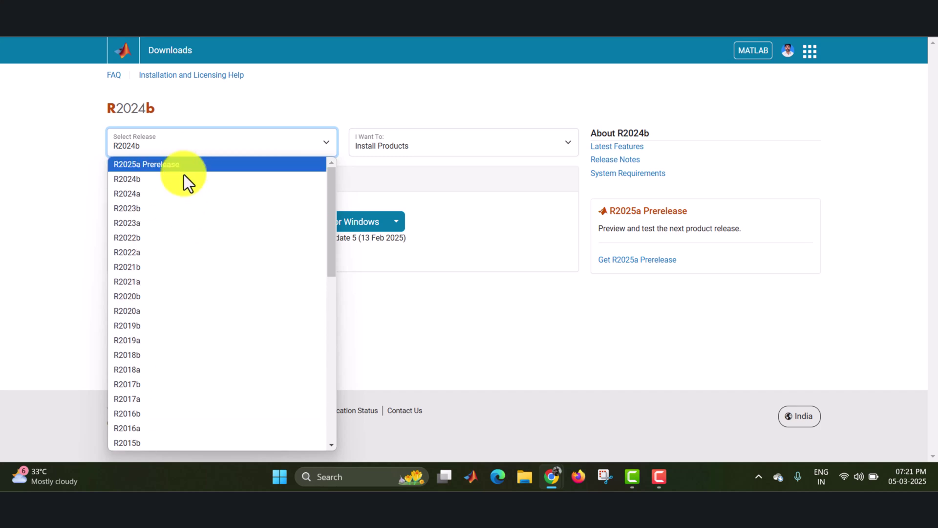
{"action": "left_click", "coordinate": [407, 171]}
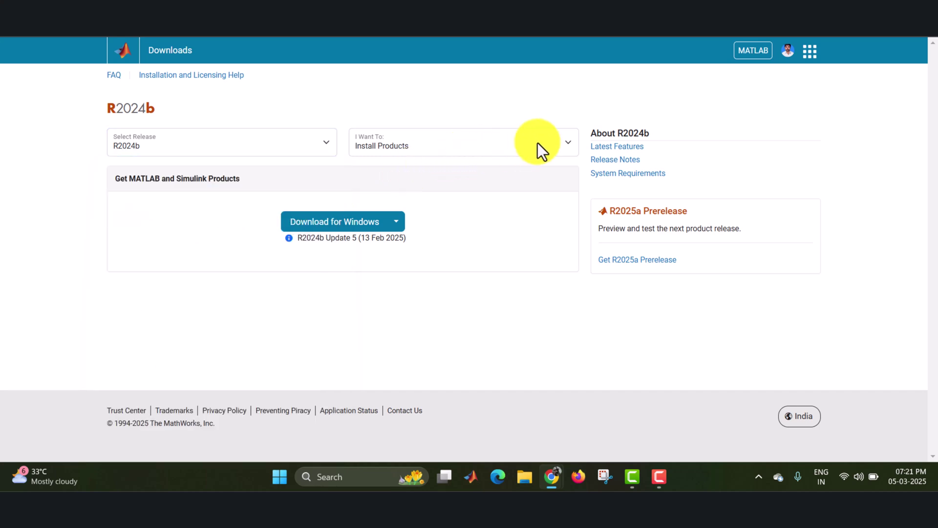
{"action": "left_click", "coordinate": [569, 139]}
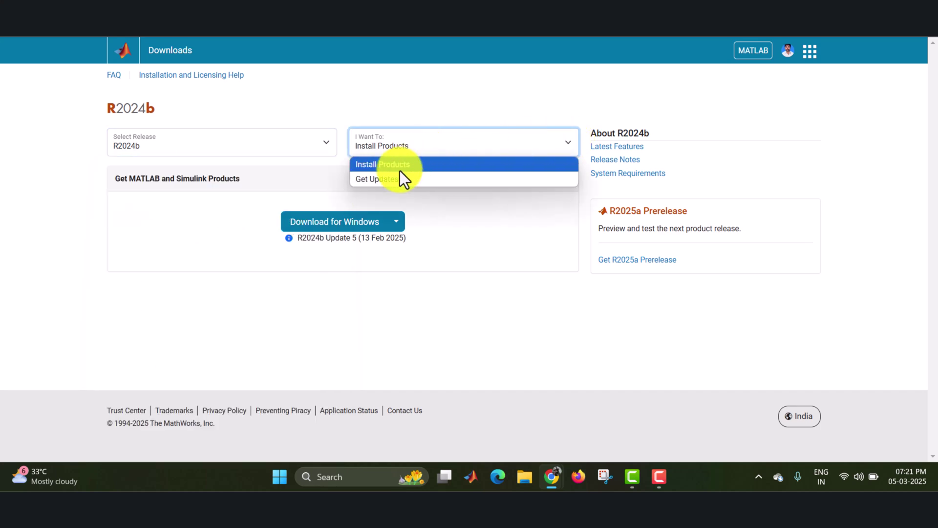
{"action": "left_click", "coordinate": [436, 101]}
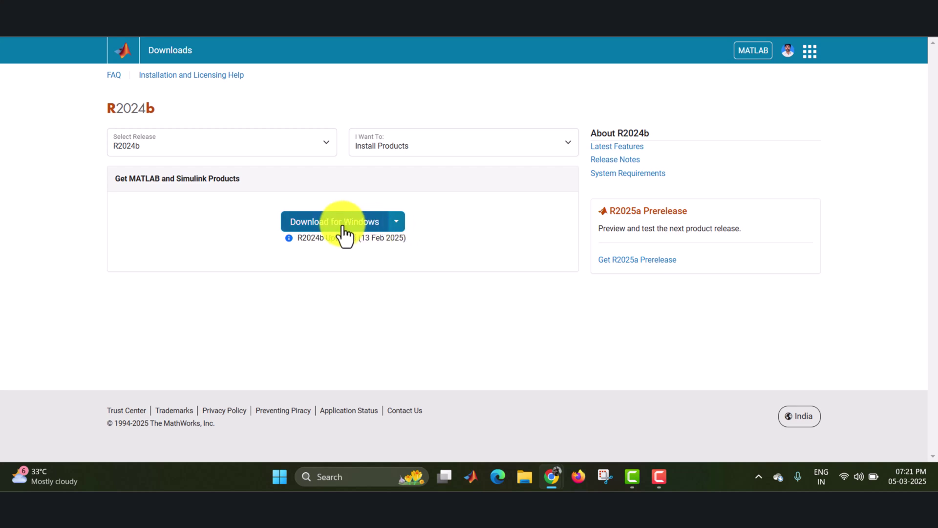
Step: Compare platform installers, briefly choosing macOS Intel, and settle on the Windows download
{"action": "left_click", "coordinate": [394, 224]}
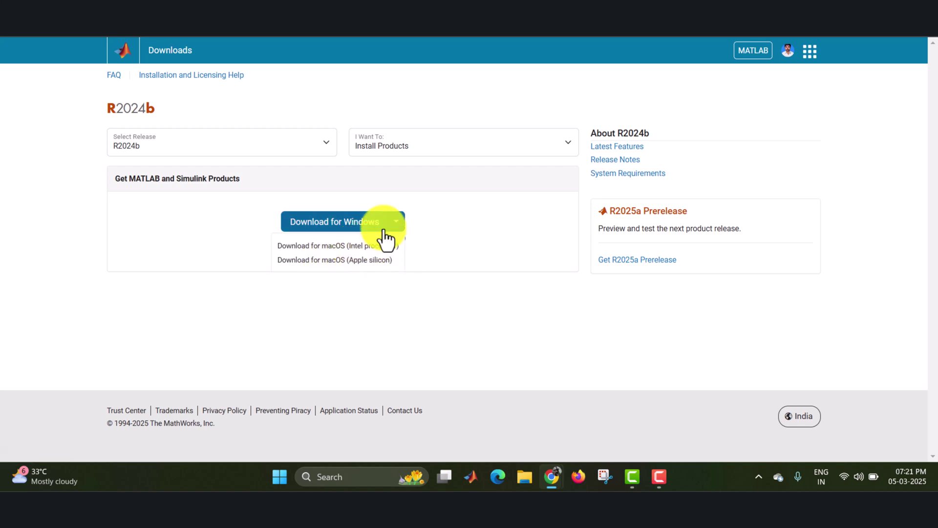
{"action": "left_click", "coordinate": [342, 247]}
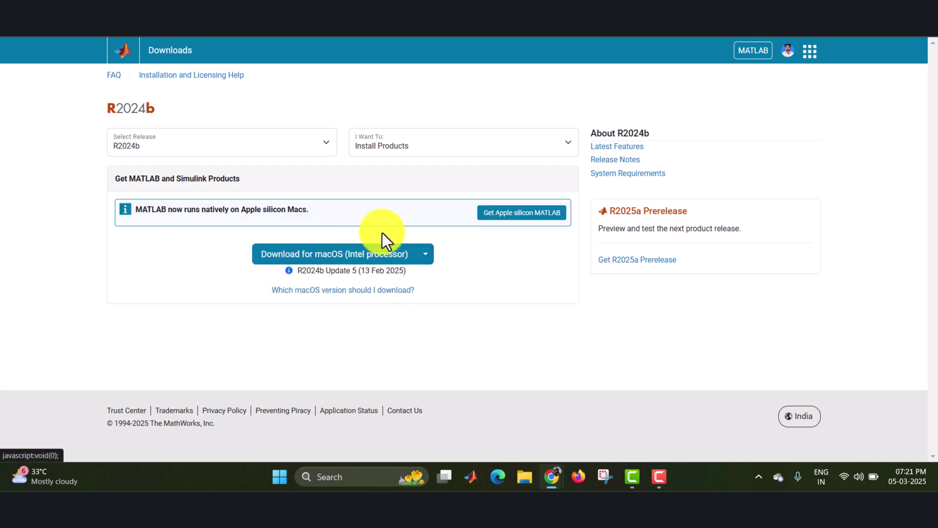
{"action": "left_click", "coordinate": [425, 254]}
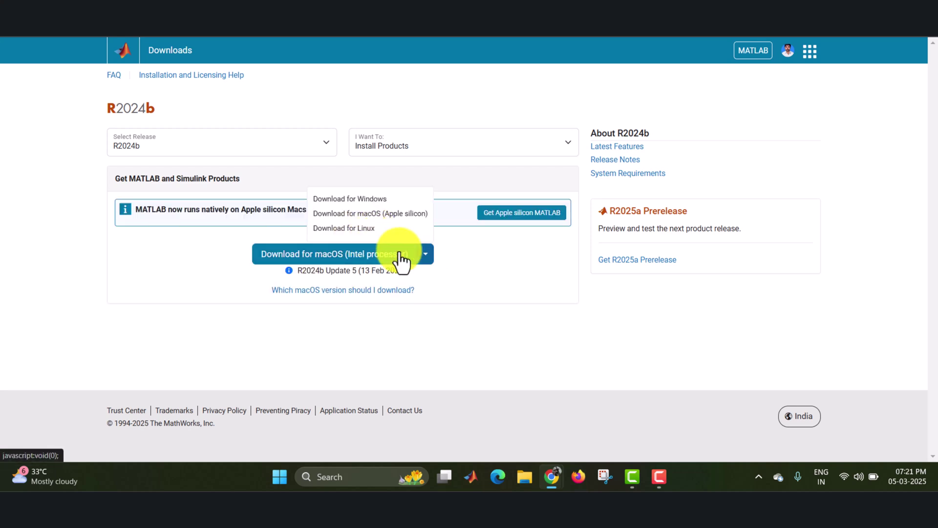
{"action": "left_click", "coordinate": [445, 257]}
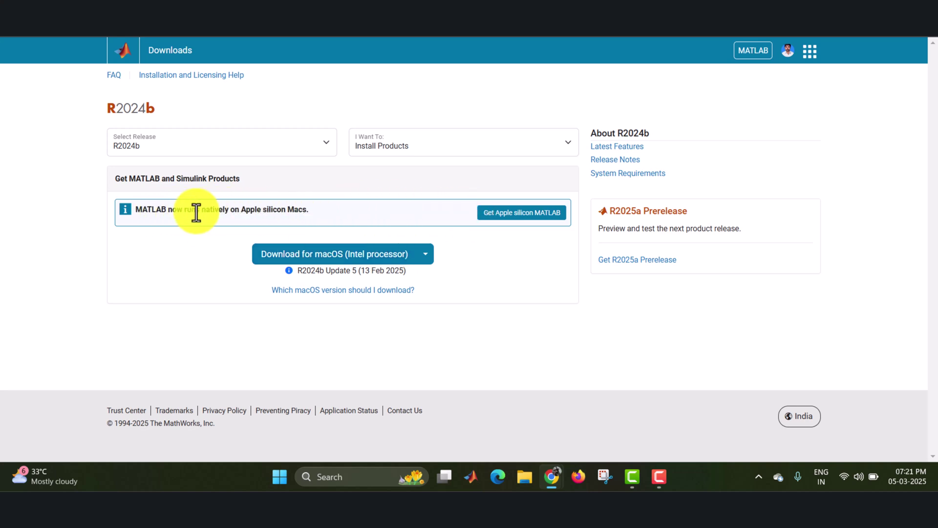
{"action": "left_click_drag", "start_coordinate": [150, 210], "coordinate": [238, 206]}
{"action": "left_click", "coordinate": [477, 248]}
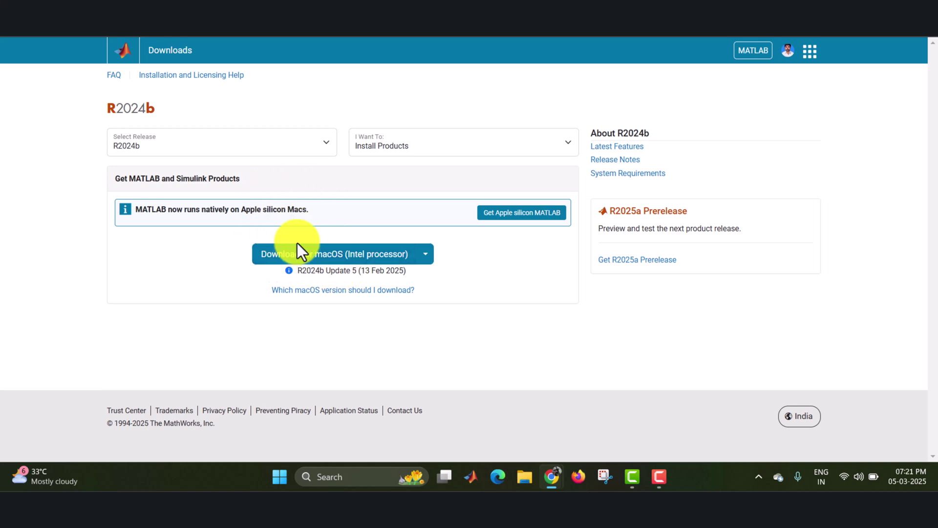
{"action": "left_click", "coordinate": [426, 255]}
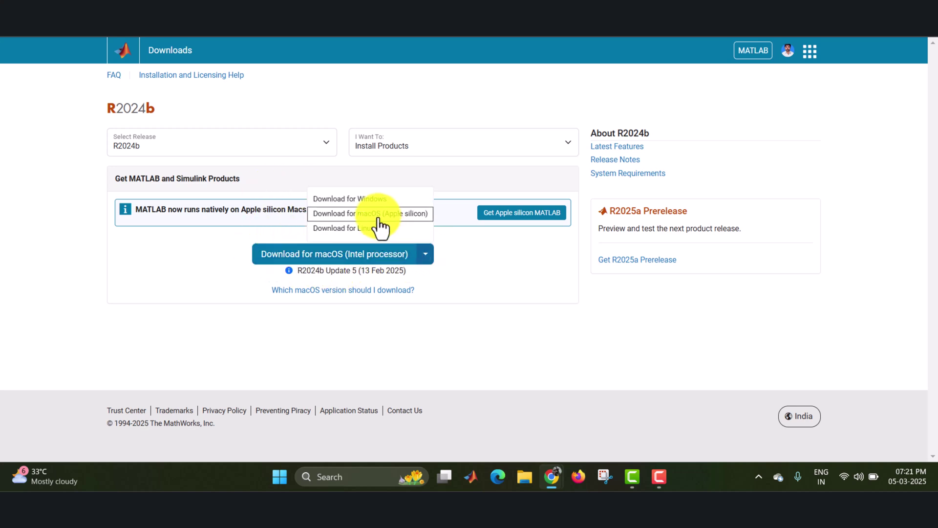
{"action": "left_click", "coordinate": [369, 199]}
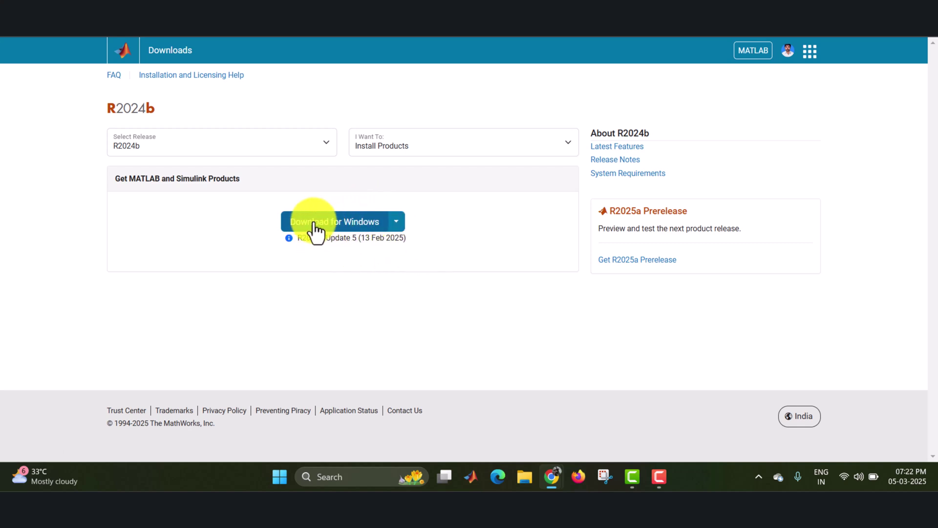
Step: Try R2025a Prerelease in the release list, then return to R2024b
{"action": "left_click", "coordinate": [257, 148]}
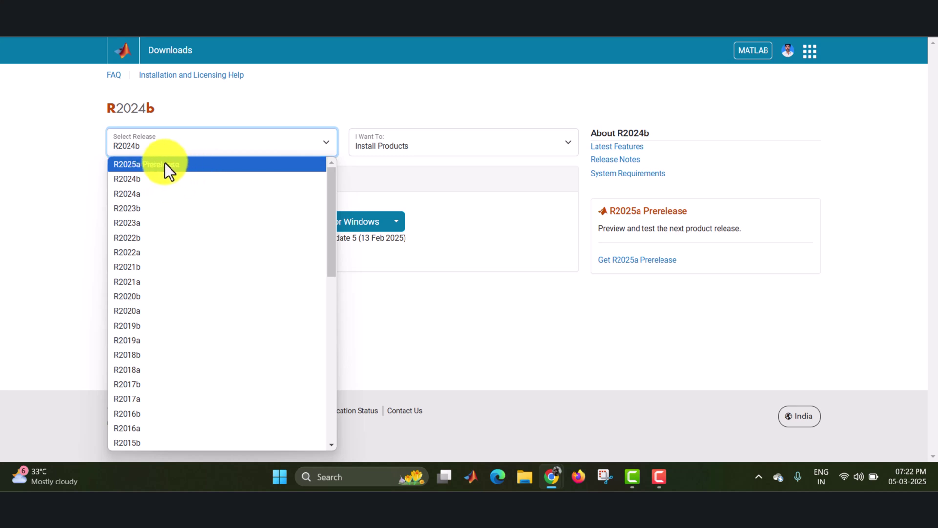
{"action": "left_click", "coordinate": [165, 165]}
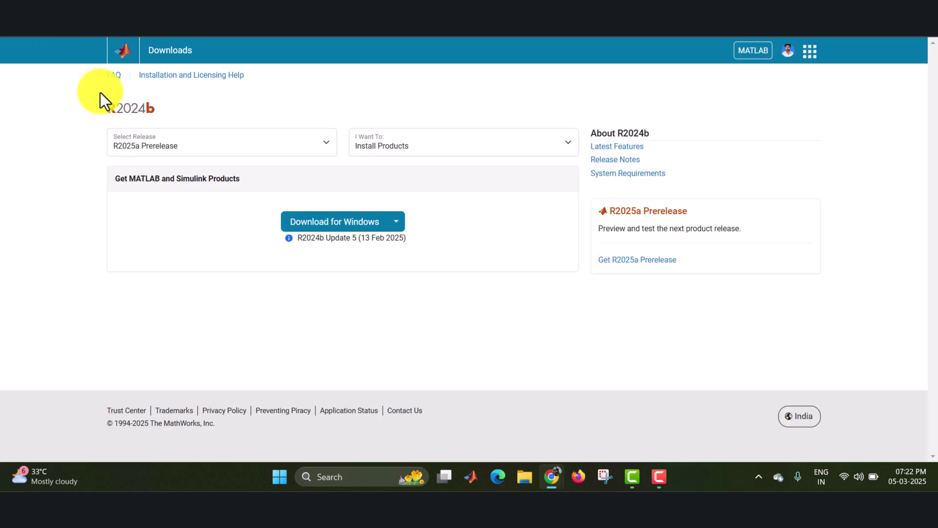
{"action": "left_click", "coordinate": [212, 153]}
{"action": "left_click", "coordinate": [195, 182]}
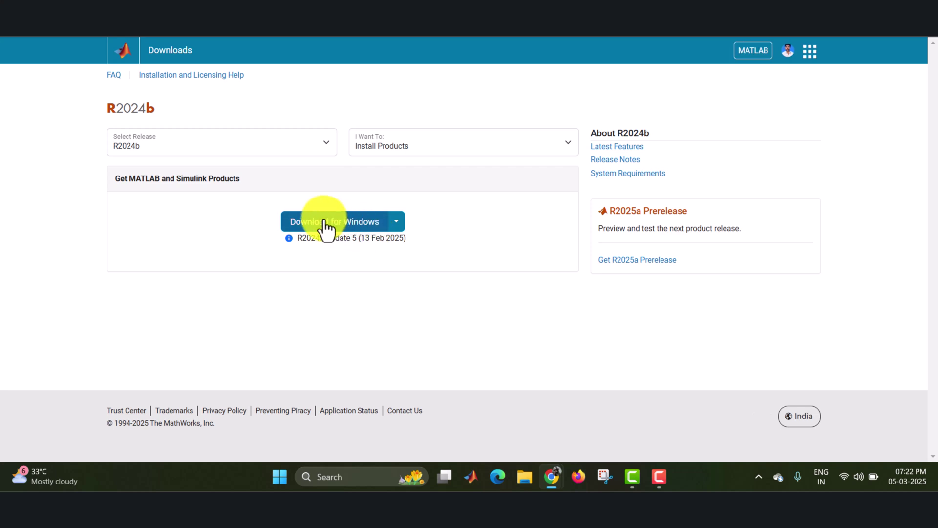
Step: Save matlab_R2024b_Windows.exe (220 MB) to Downloads and check the download progress
{"action": "left_click", "coordinate": [324, 226]}
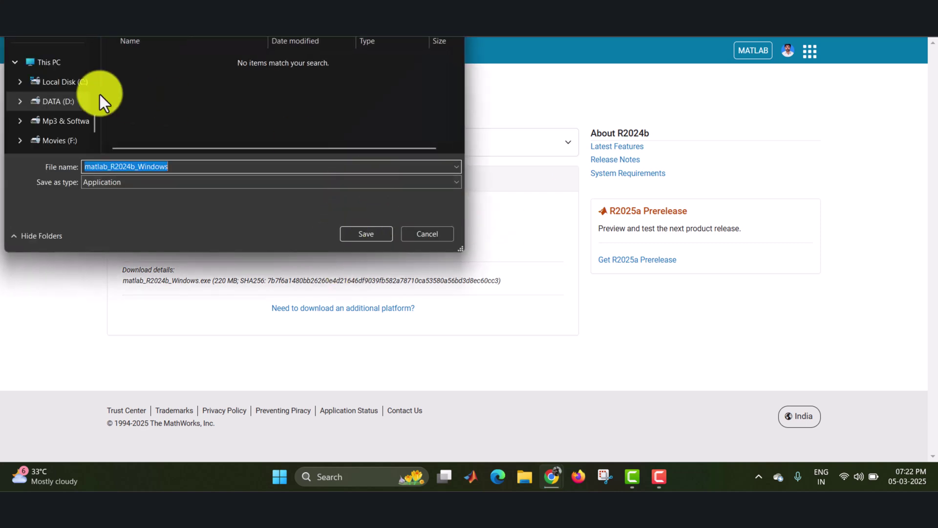
{"action": "scroll", "coordinate": [59, 115], "scroll_direction": "up", "scroll_amount": 3}
{"action": "scroll", "coordinate": [51, 87], "scroll_direction": "up", "scroll_amount": 3}
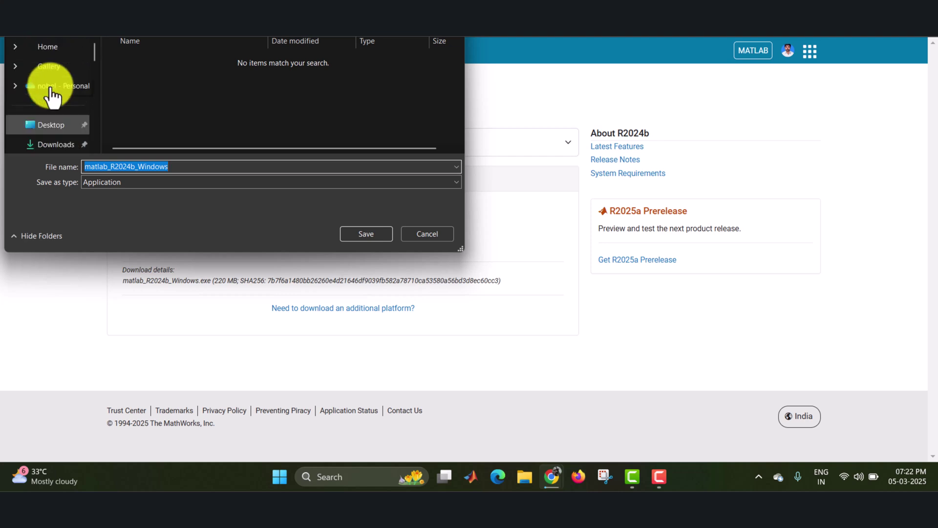
{"action": "left_click", "coordinate": [57, 144]}
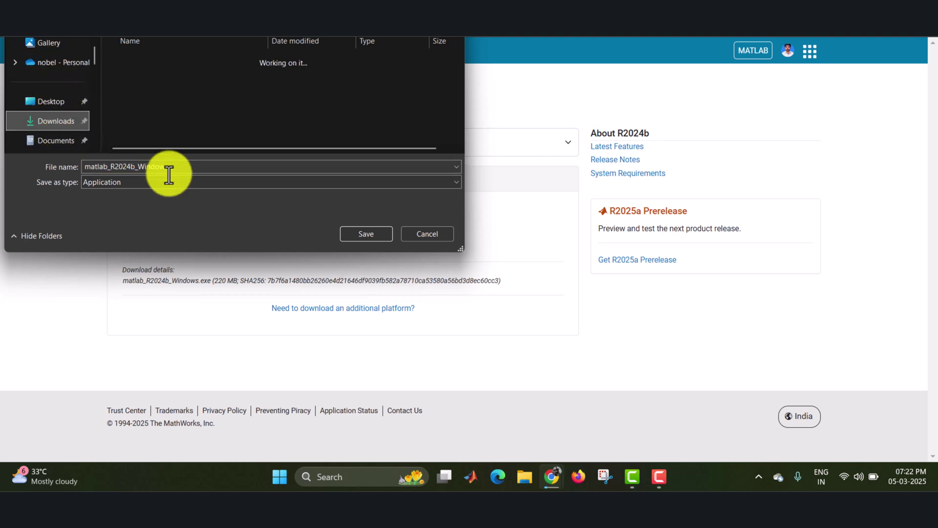
{"action": "left_click", "coordinate": [370, 233]}
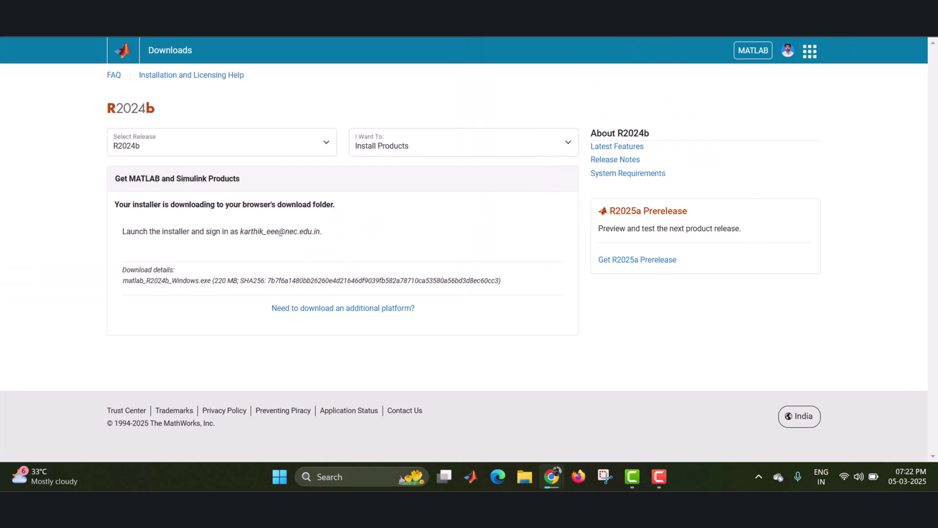
{"action": "left_click", "coordinate": [830, 20]}
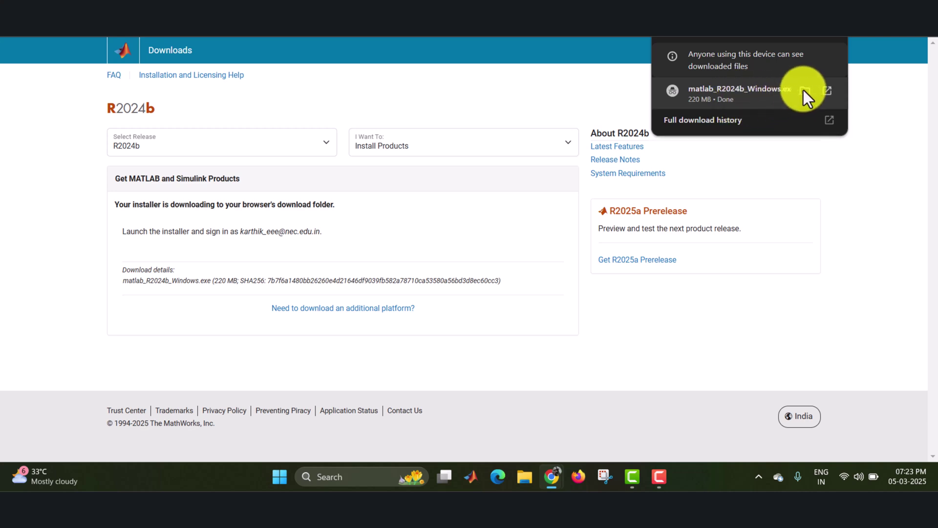
Step: Open the installer's folder and launch matlab_R2024b_Windows from Downloads
{"action": "left_click", "coordinate": [805, 90]}
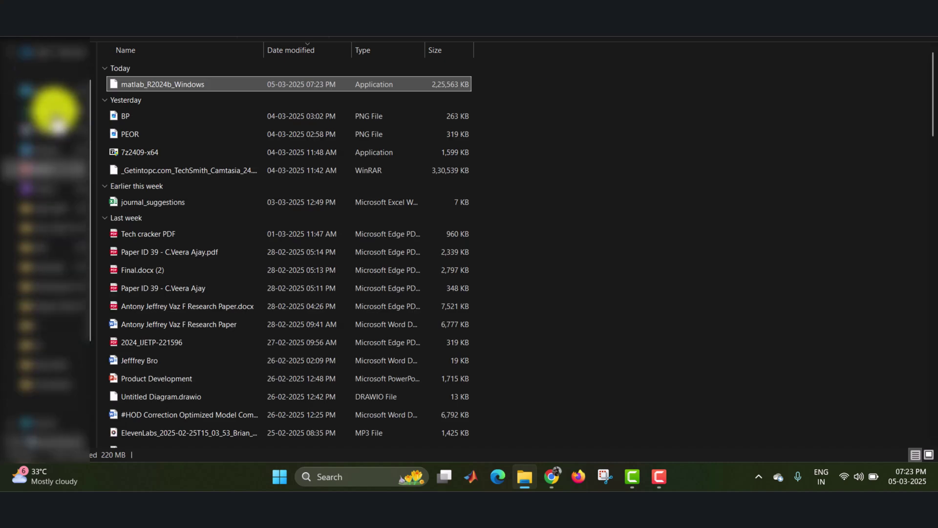
{"action": "left_click", "coordinate": [47, 152]}
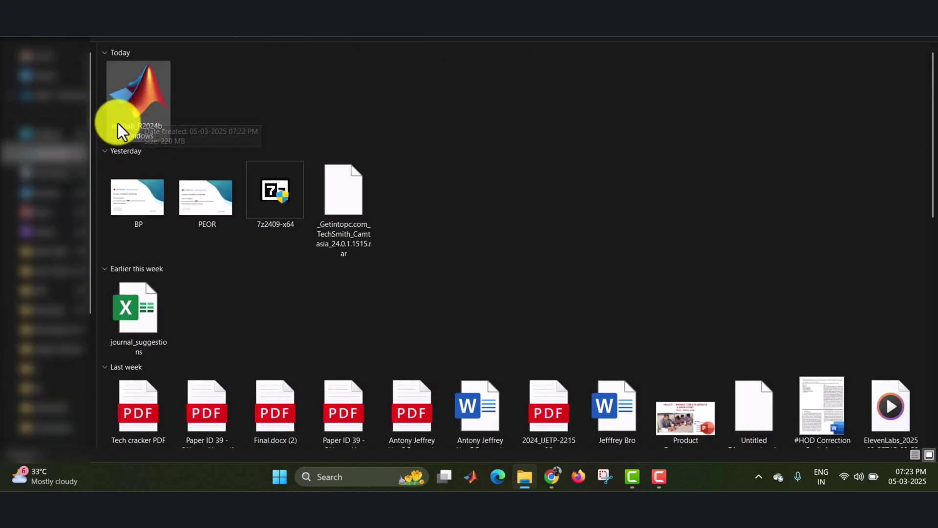
{"action": "left_click", "coordinate": [140, 99]}
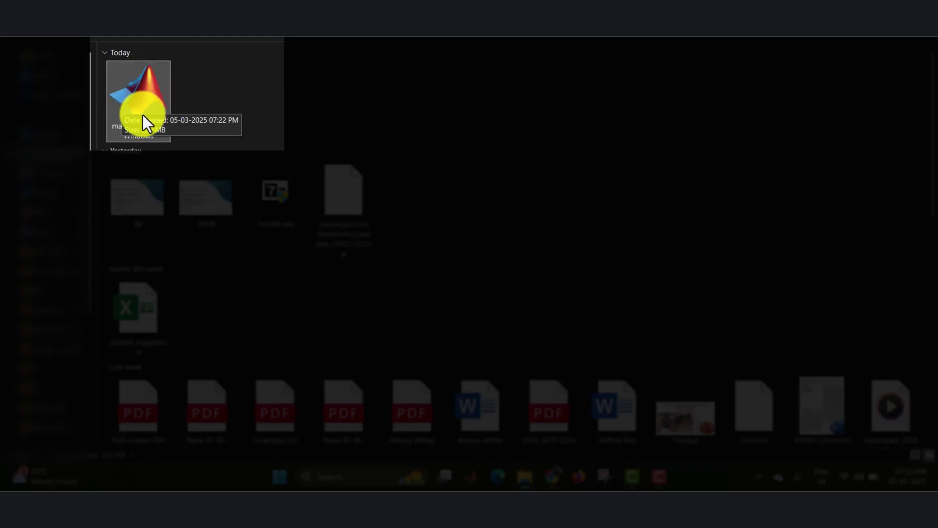
{"action": "double_click", "coordinate": [140, 85]}
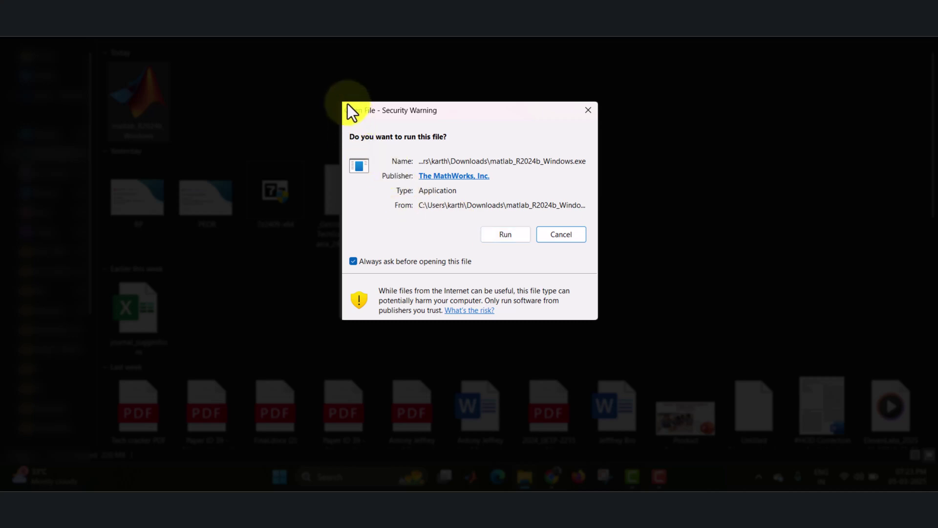
Step: Run the installer, submit the account e-mail, and begin entering the password
{"action": "left_click", "coordinate": [506, 237]}
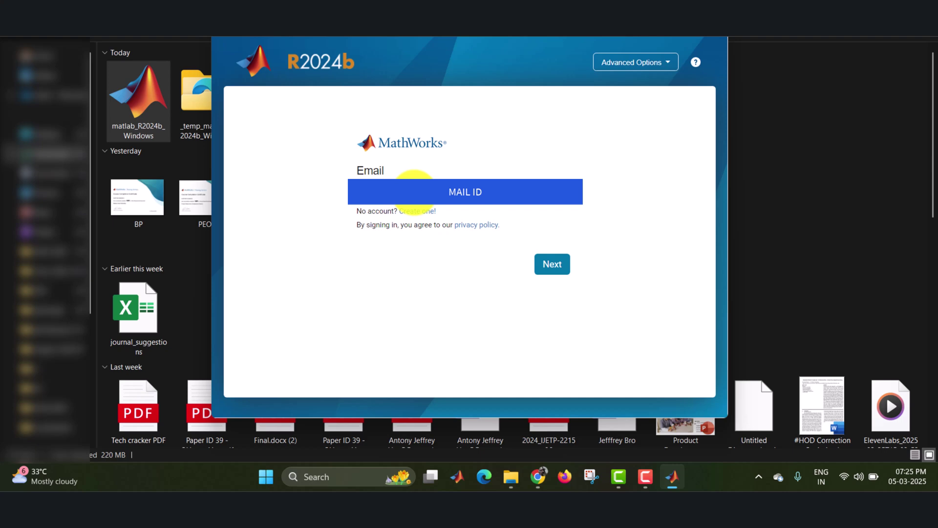
{"action": "left_click", "coordinate": [554, 266]}
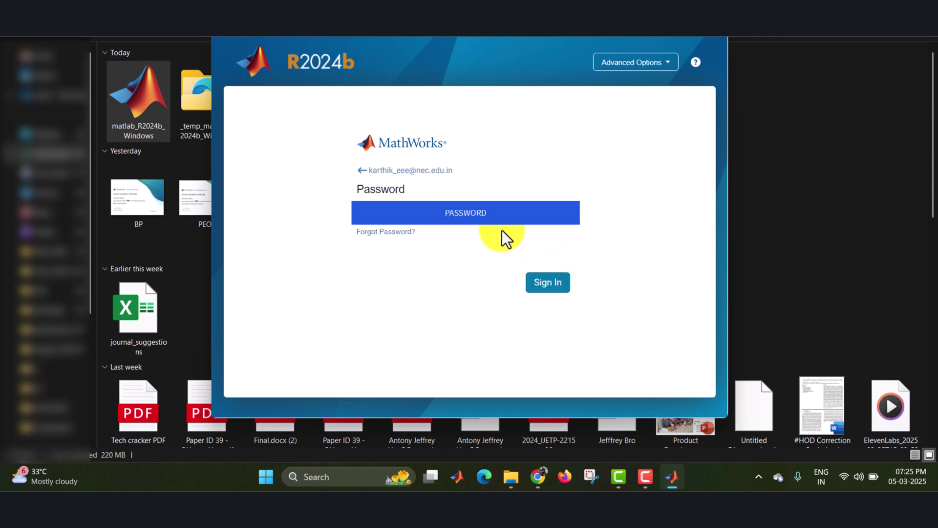
{"action": "left_click", "coordinate": [495, 218]}
Step: Sign in, accept the license agreement with Yes, and continue
{"action": "left_click", "coordinate": [543, 286]}
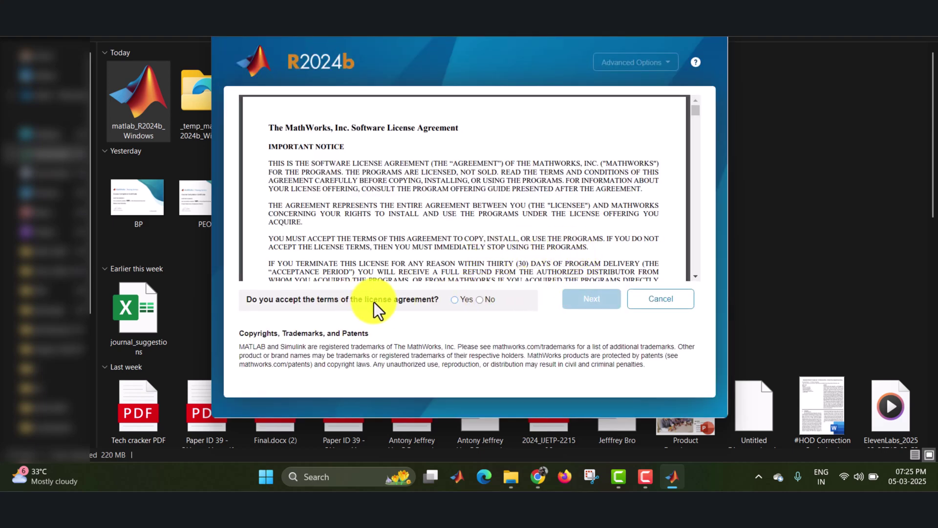
{"action": "left_click", "coordinate": [454, 299]}
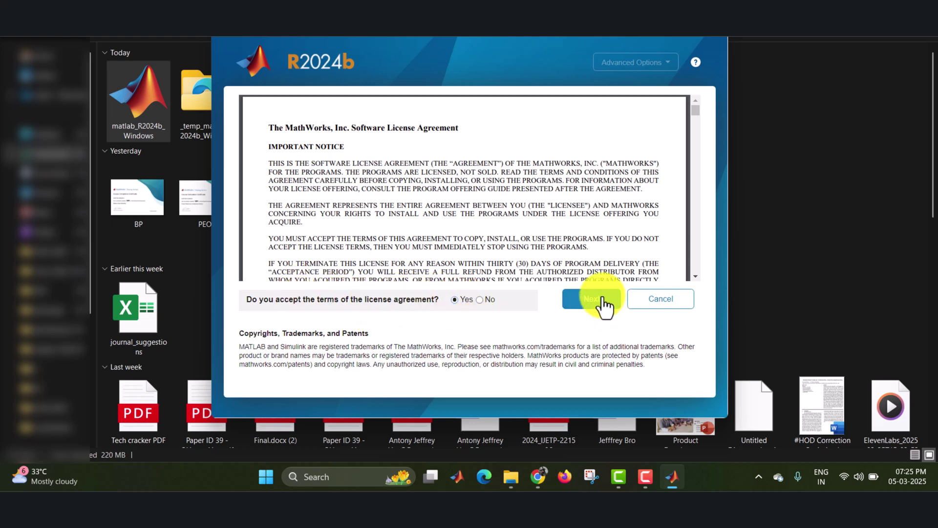
{"action": "left_click", "coordinate": [603, 299]}
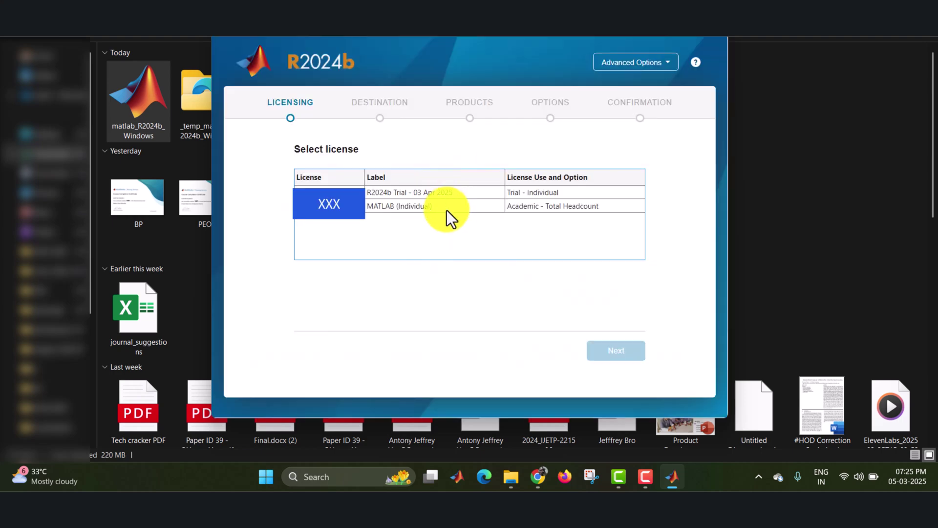
Step: Select the MATLAB (Individual) Academic - Total Headcount license after toggling between the two
{"action": "left_click", "coordinate": [529, 207]}
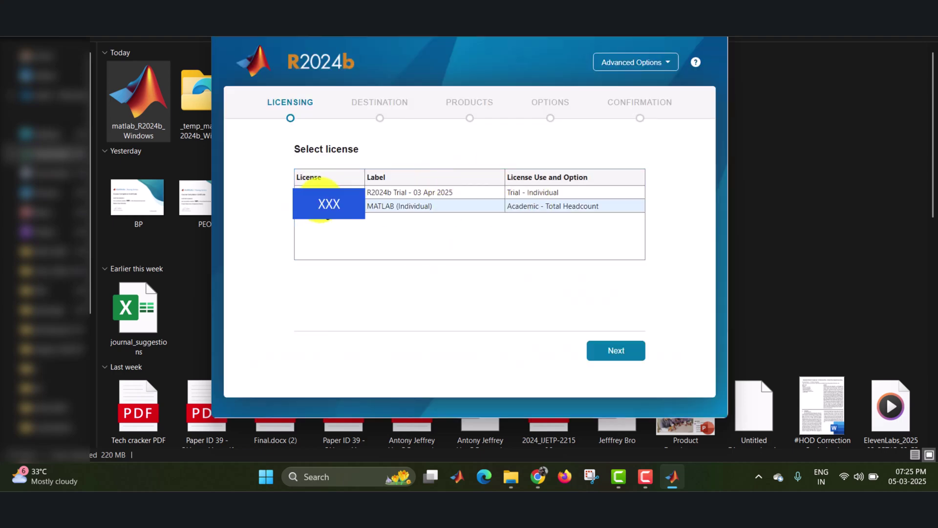
{"action": "left_click", "coordinate": [324, 192]}
{"action": "left_click", "coordinate": [325, 206]}
{"action": "left_click", "coordinate": [328, 192]}
{"action": "left_click", "coordinate": [381, 208]}
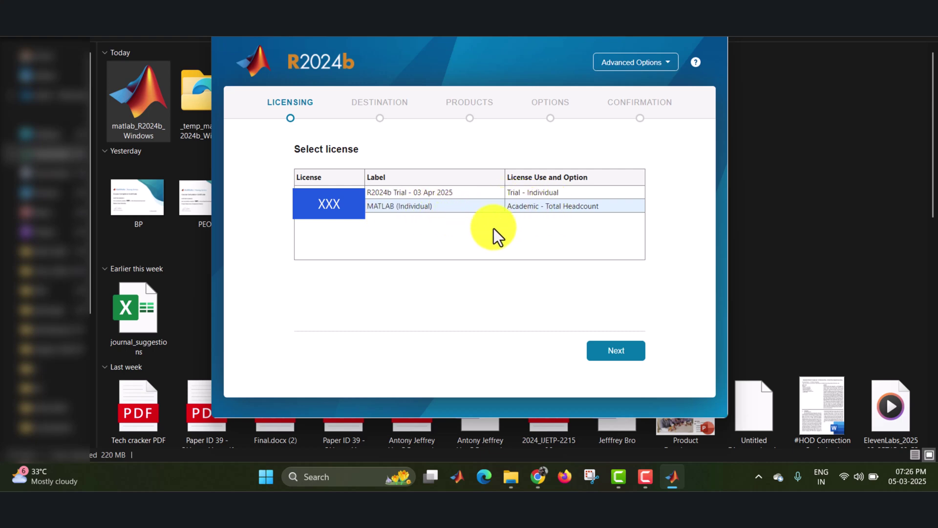
Step: Keep the default destination C:\Program Files\MATLAB\R2024b, cancelling the folder browser, and continue to products
{"action": "left_click", "coordinate": [594, 356]}
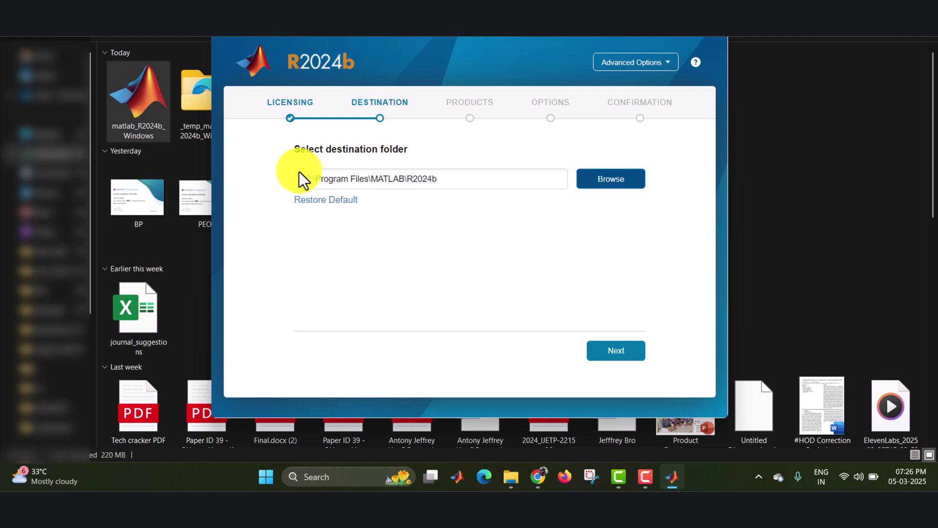
{"action": "left_click", "coordinate": [595, 191]}
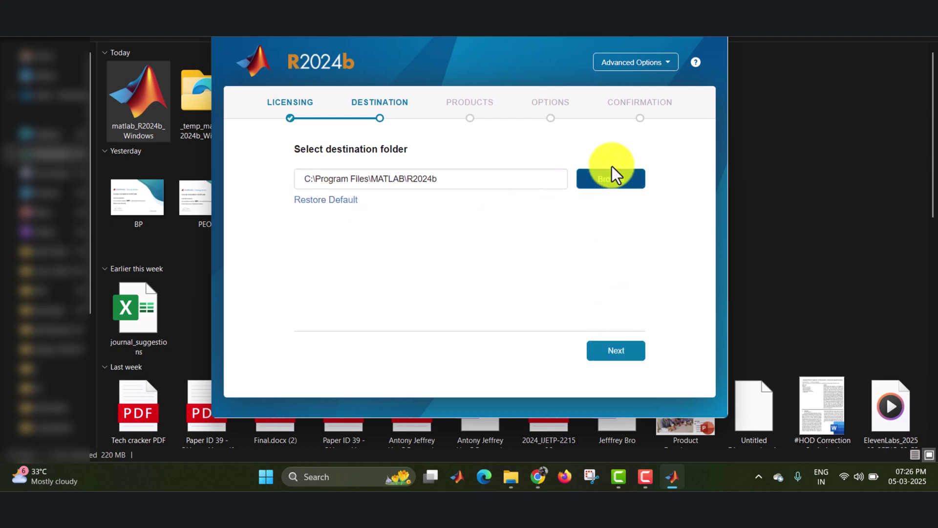
{"action": "left_click", "coordinate": [612, 174]}
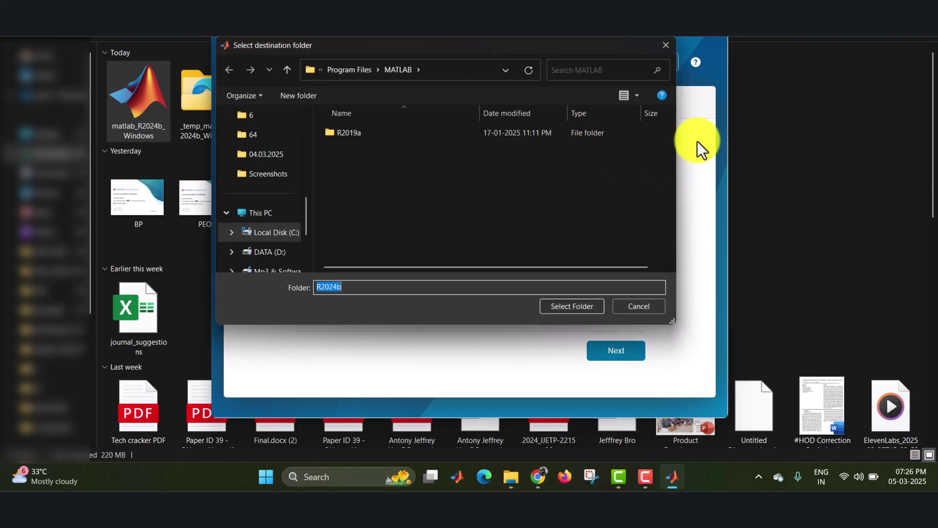
{"action": "left_click", "coordinate": [667, 46]}
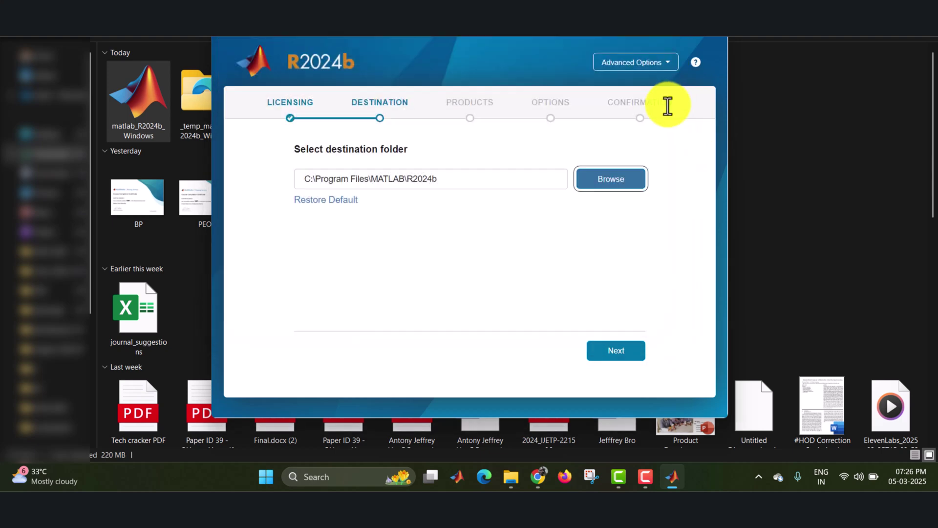
{"action": "left_click", "coordinate": [627, 350]}
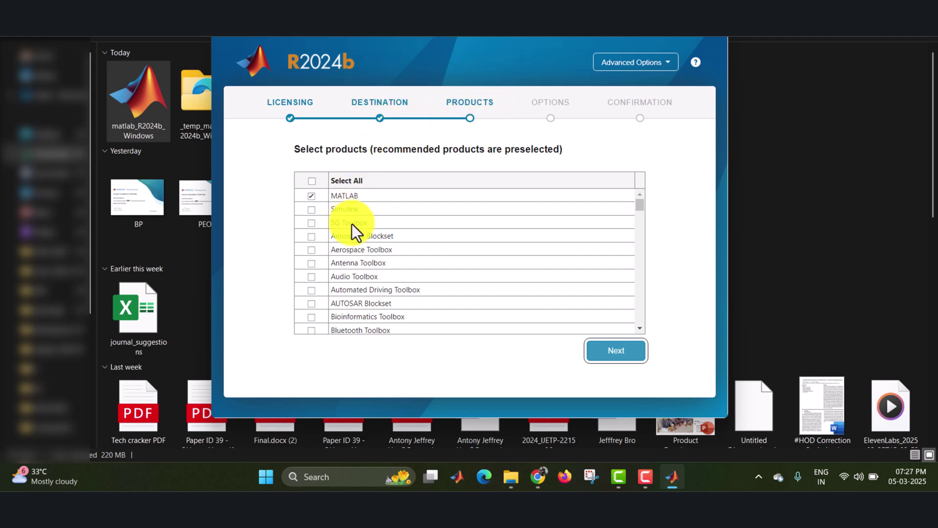
Step: Scroll through the whole product list, from MATLAB and Simulink down to WLAN Toolbox
{"action": "scroll", "coordinate": [362, 221], "scroll_direction": "down", "scroll_amount": 10}
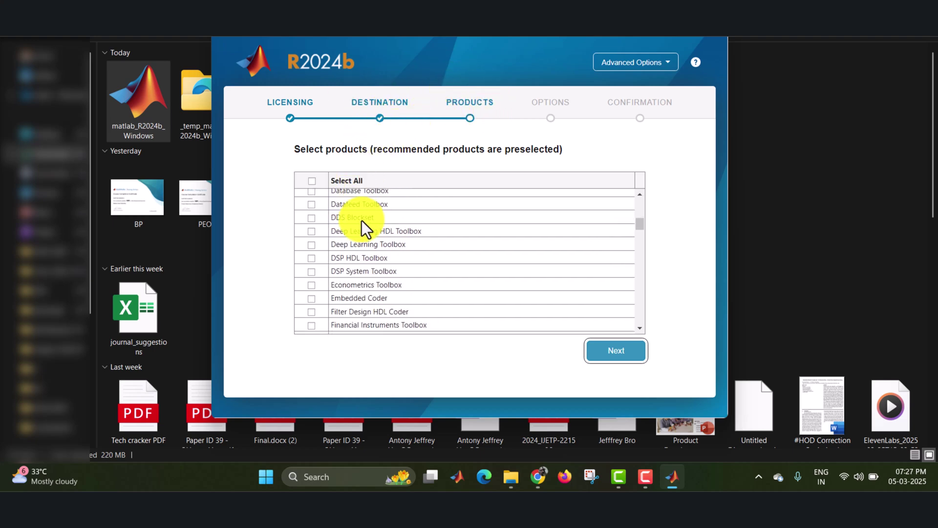
{"action": "scroll", "coordinate": [362, 221], "scroll_direction": "down", "scroll_amount": 8}
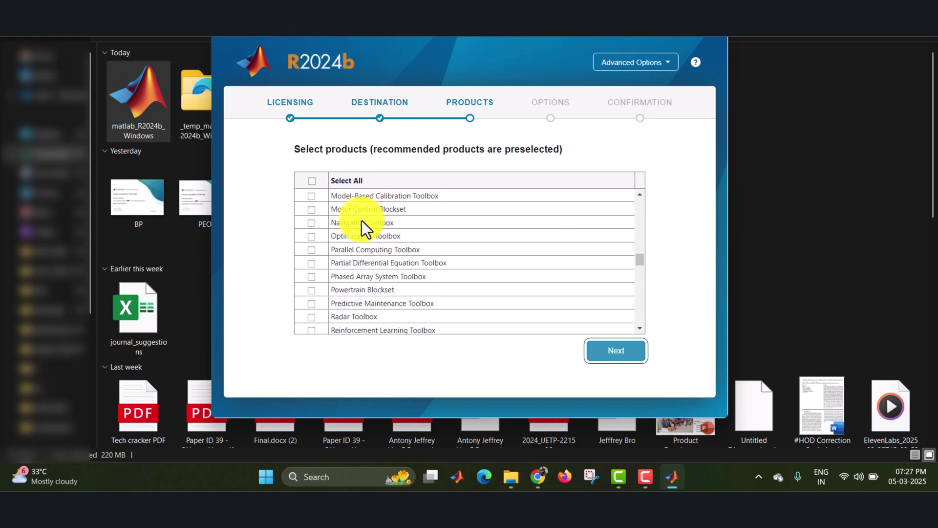
{"action": "scroll", "coordinate": [361, 221], "scroll_direction": "down", "scroll_amount": 6}
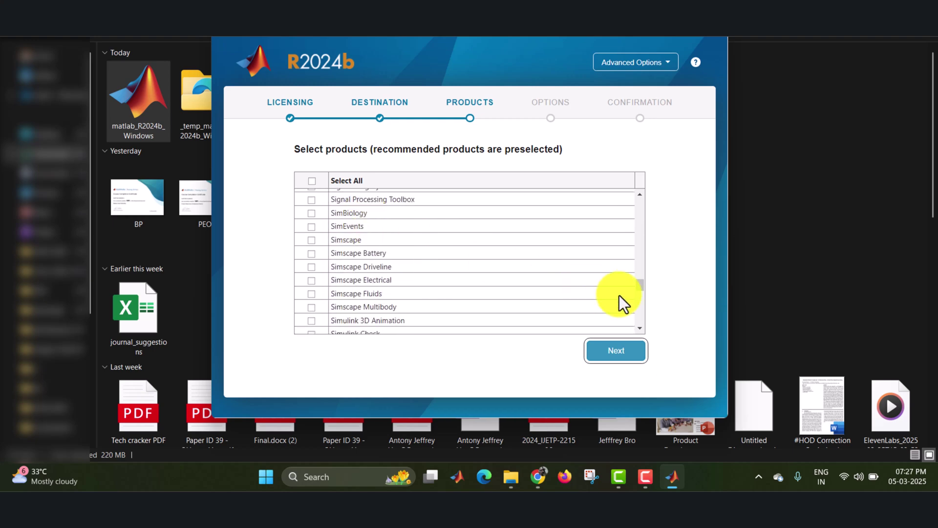
{"action": "left_click_drag", "start_coordinate": [642, 283], "coordinate": [638, 201]}
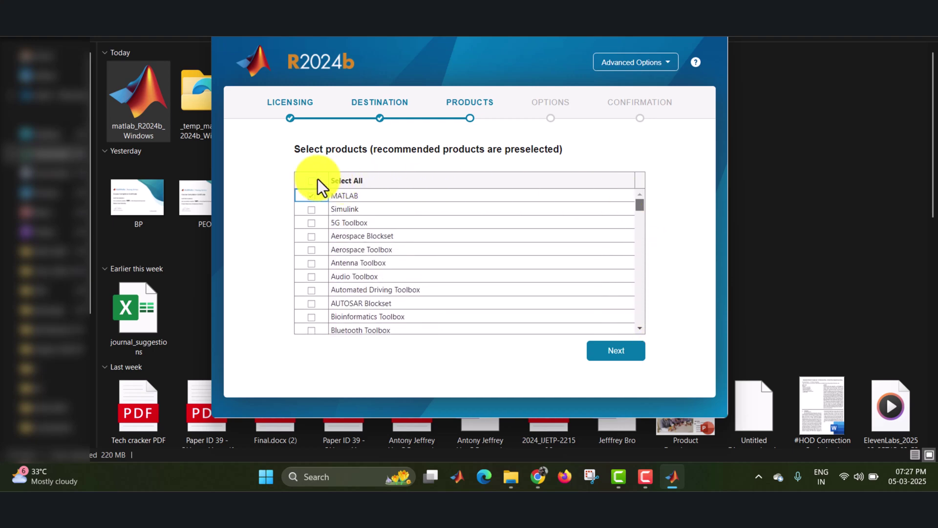
Step: Clear all product selections, check only MATLAB, and scroll the list to confirm nothing else is ticked
{"action": "left_click", "coordinate": [312, 182]}
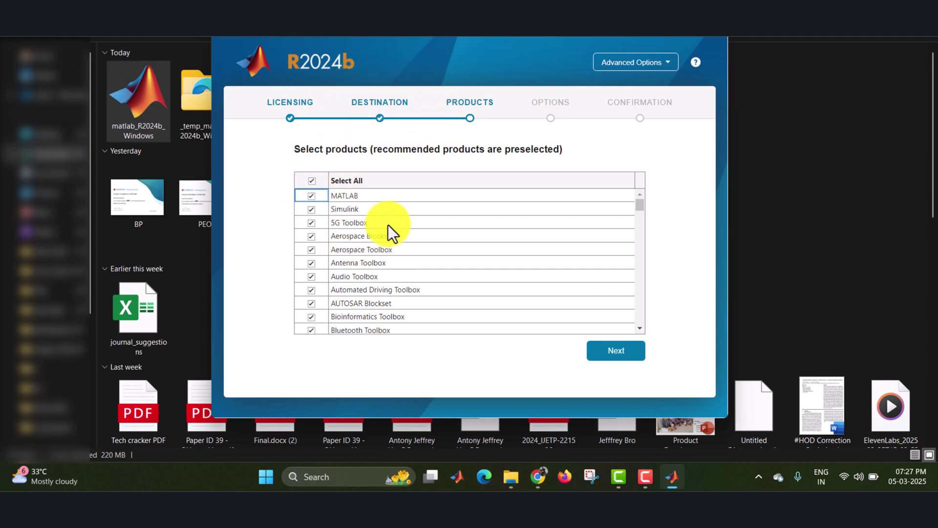
{"action": "left_click", "coordinate": [311, 181]}
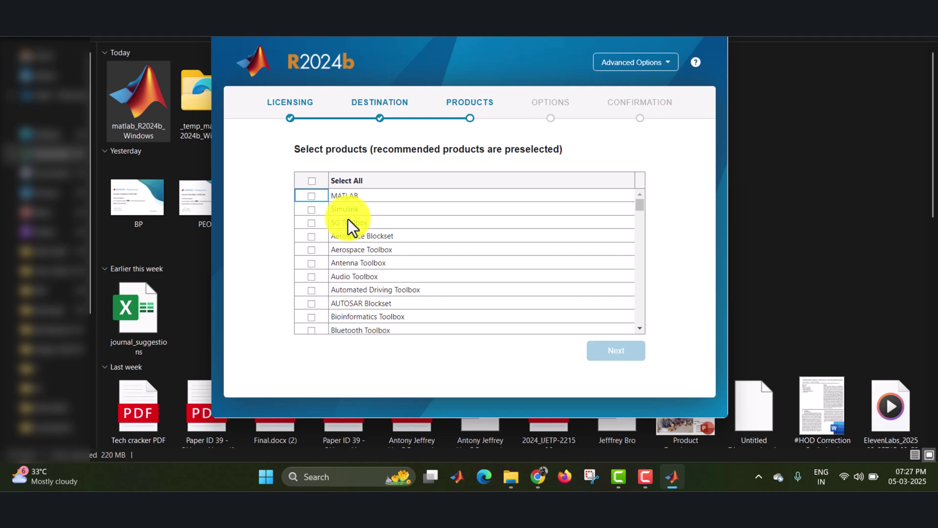
{"action": "left_click", "coordinate": [311, 197]}
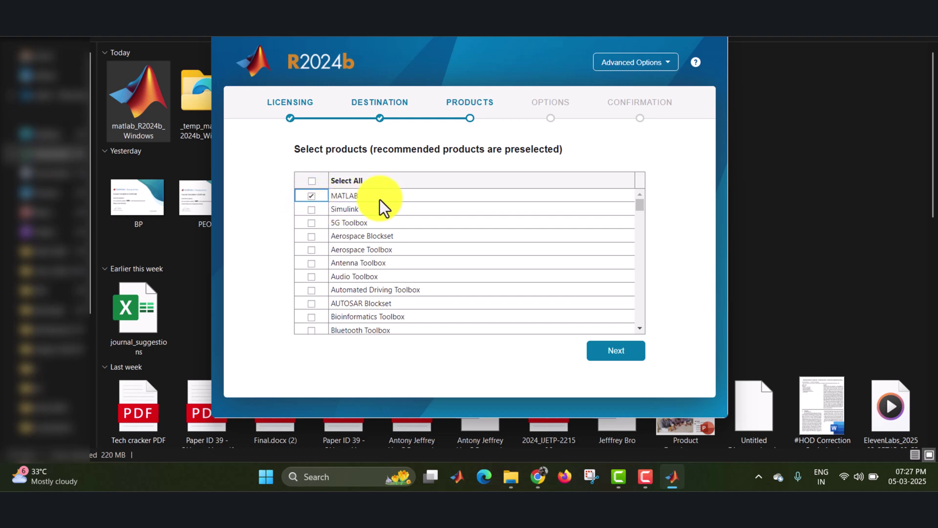
{"action": "scroll", "coordinate": [383, 235], "scroll_direction": "down", "scroll_amount": 6}
{"action": "scroll", "coordinate": [383, 236], "scroll_direction": "down", "scroll_amount": 6}
{"action": "scroll", "coordinate": [381, 235], "scroll_direction": "down", "scroll_amount": 1}
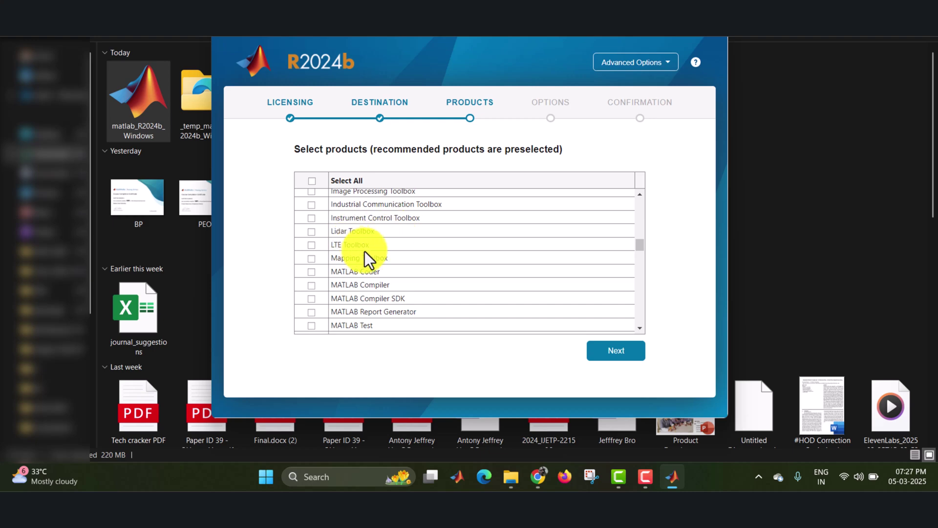
{"action": "scroll", "coordinate": [381, 276], "scroll_direction": "down", "scroll_amount": 6}
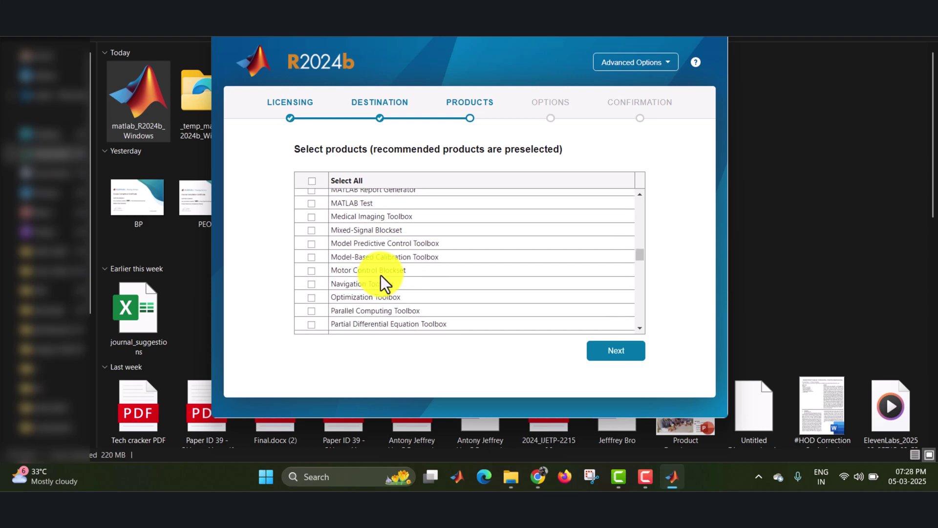
{"action": "scroll", "coordinate": [381, 276], "scroll_direction": "down", "scroll_amount": 3}
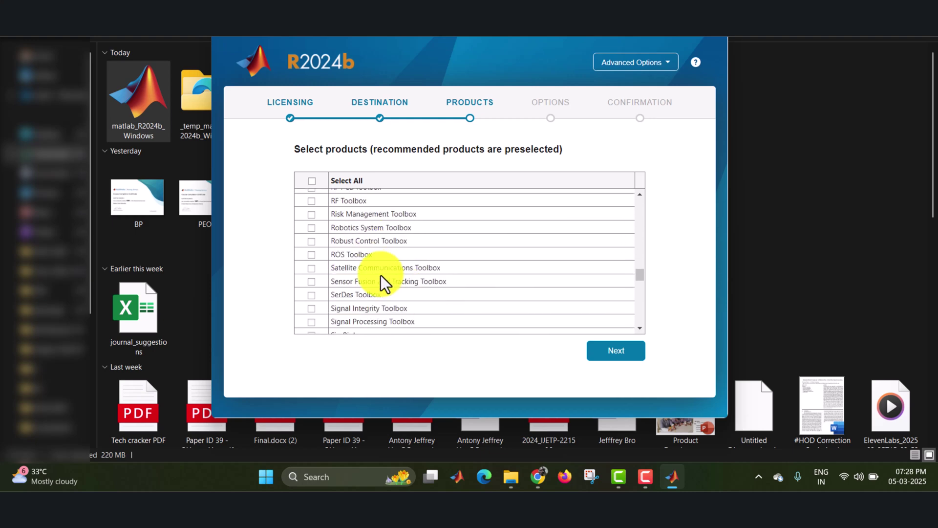
{"action": "scroll", "coordinate": [380, 274], "scroll_direction": "up", "scroll_amount": 12}
{"action": "scroll", "coordinate": [380, 274], "scroll_direction": "up", "scroll_amount": 10}
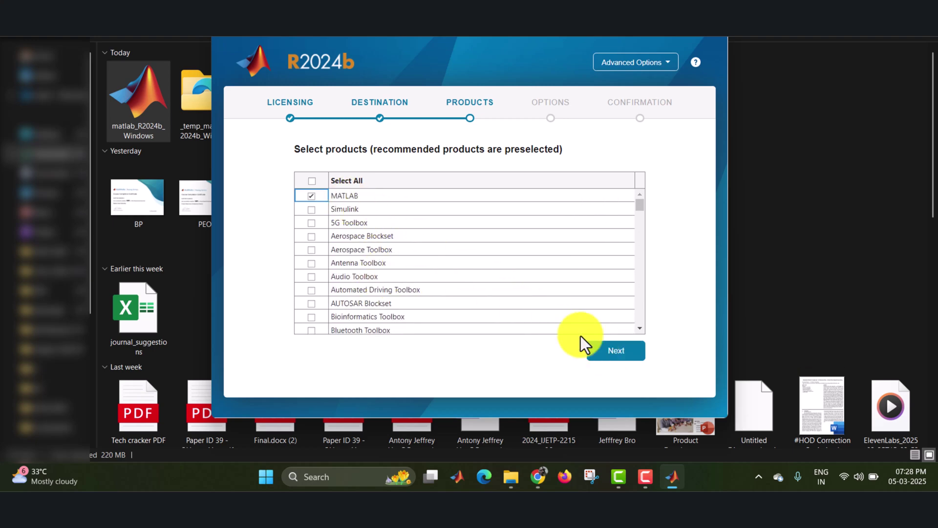
Step: Accept MATLAB as the only product, enable 'Add shortcut to desktop', and reach the confirmation summary
{"action": "left_click", "coordinate": [624, 355]}
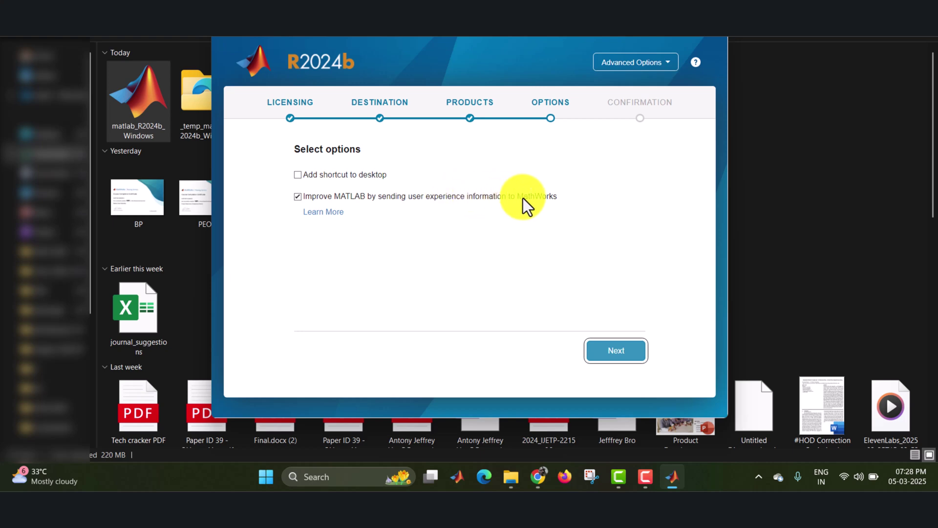
{"action": "left_click", "coordinate": [299, 175]}
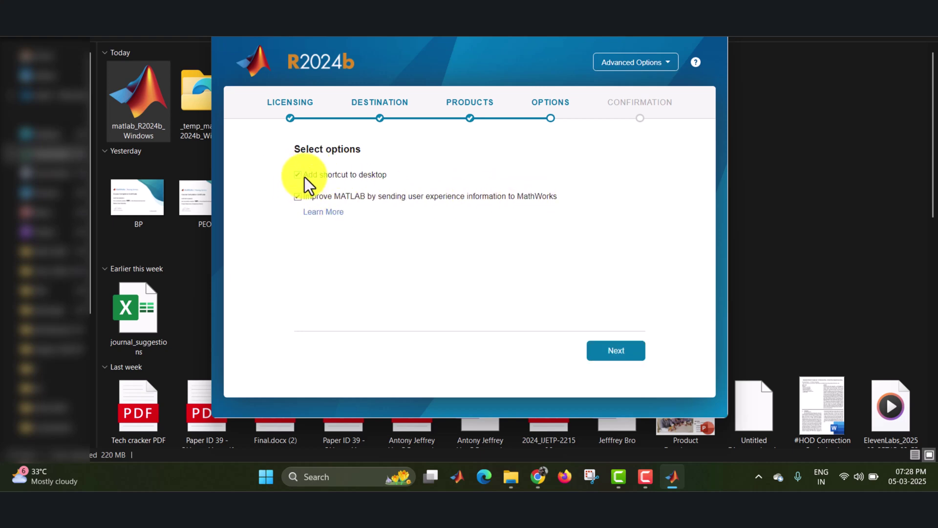
{"action": "left_click", "coordinate": [625, 352]}
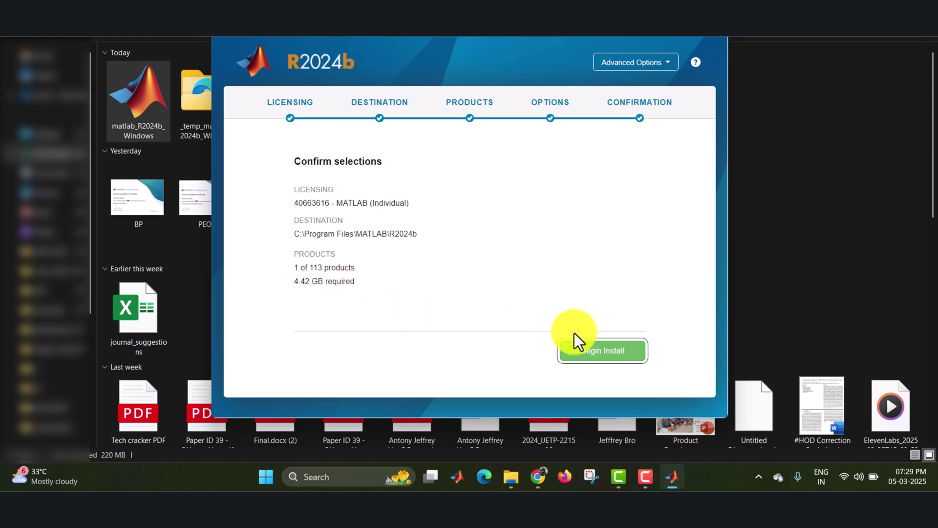
Step: Begin the MATLAB R2024b installation and let it run until Installation Complete
{"action": "left_click", "coordinate": [606, 355]}
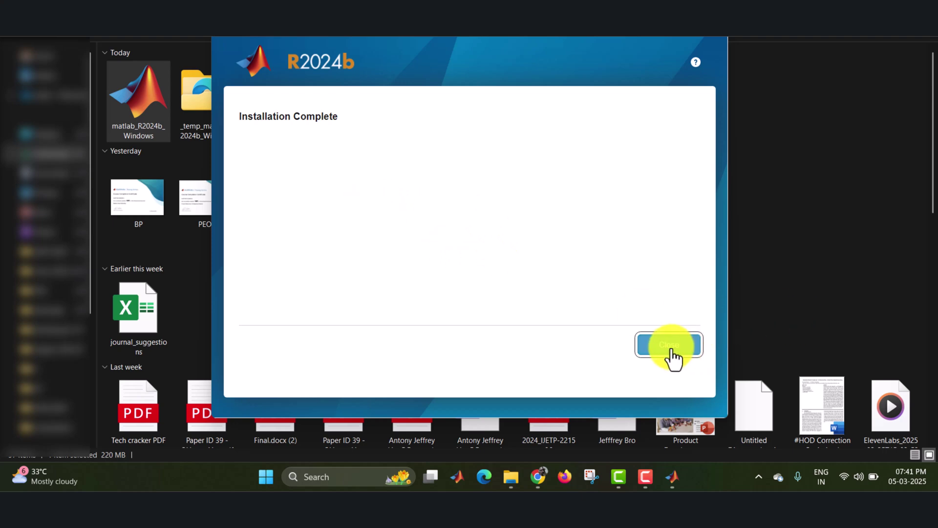
Step: Close the finished installer and launch MATLAB R2024b from a Windows search for 'matlab'
{"action": "left_click", "coordinate": [672, 347]}
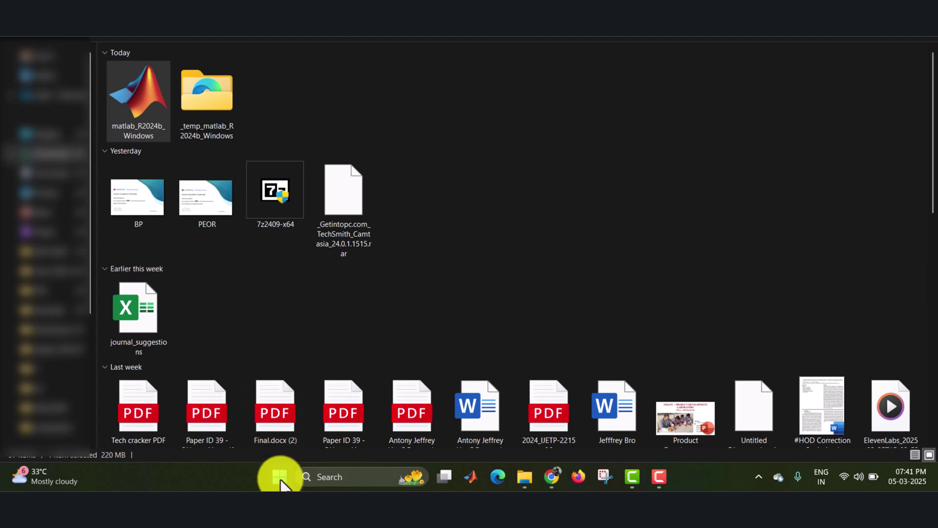
{"action": "left_click", "coordinate": [360, 477]}
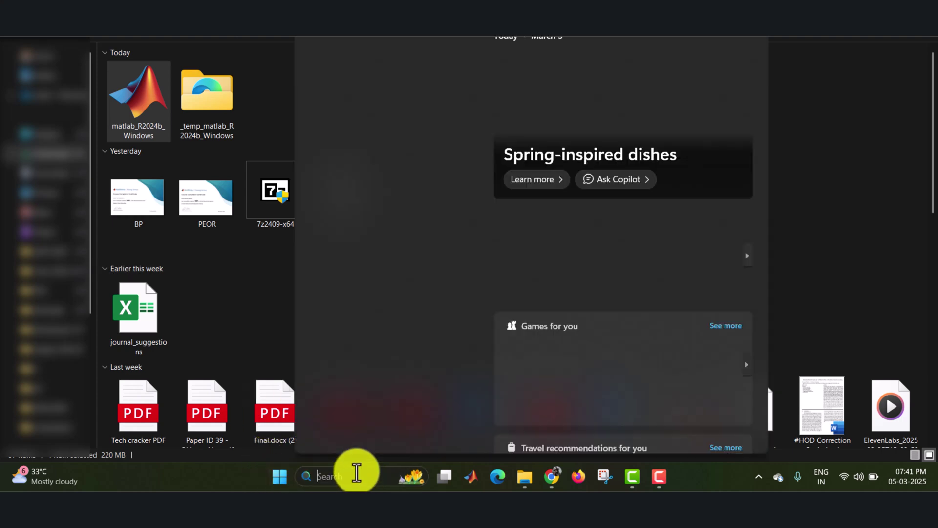
{"action": "type", "text": "mata"}
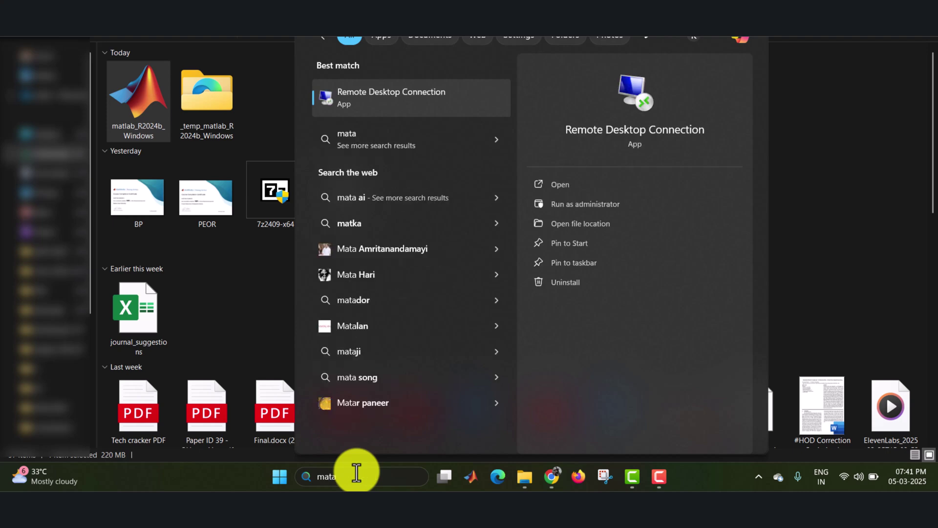
{"action": "key", "text": "BackSpace"}
{"action": "type", "text": "lab"}
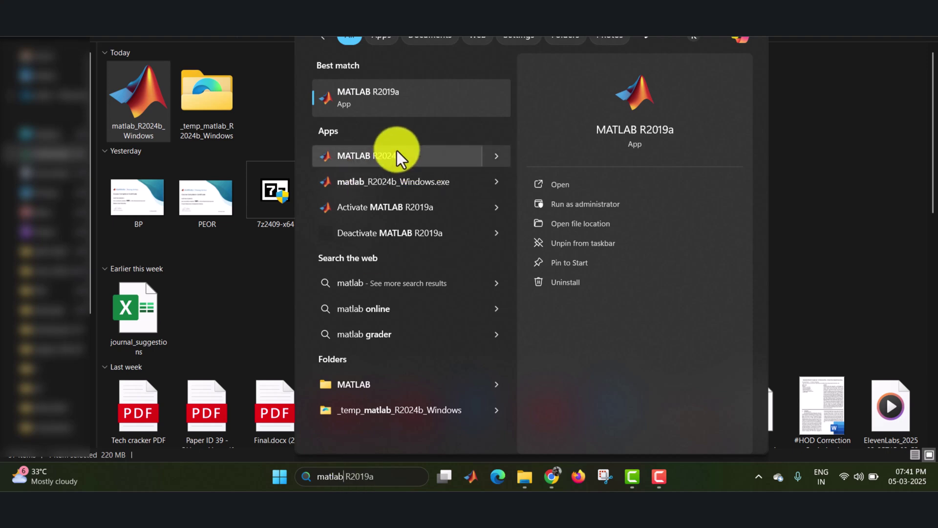
{"action": "left_click", "coordinate": [397, 155]}
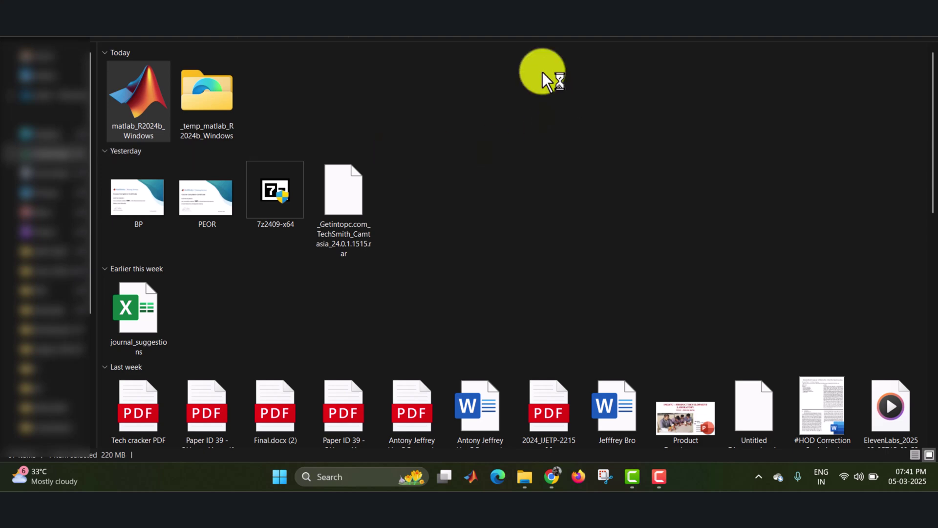
Step: Switch to the Chrome MathWorks page, then minimise everything to reveal the desktop
{"action": "key", "text": "alt+Tab"}
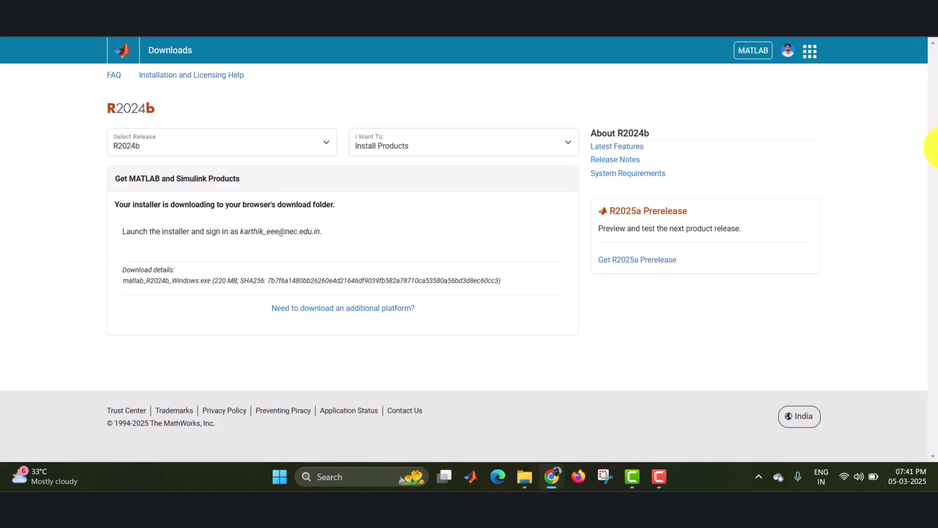
{"action": "left_click", "coordinate": [933, 477]}
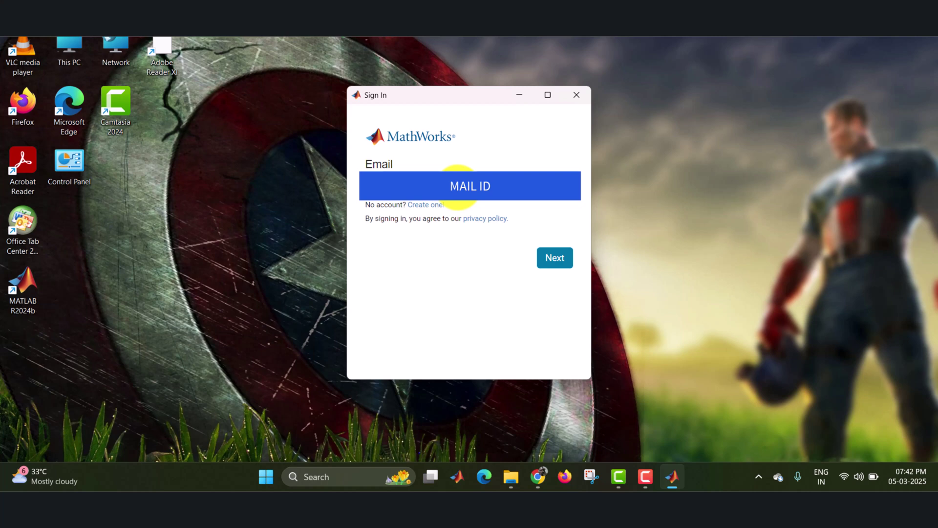
Step: Submit the account e-mail, then enter the account password and sign in to MathWorks
{"action": "left_click", "coordinate": [560, 258]}
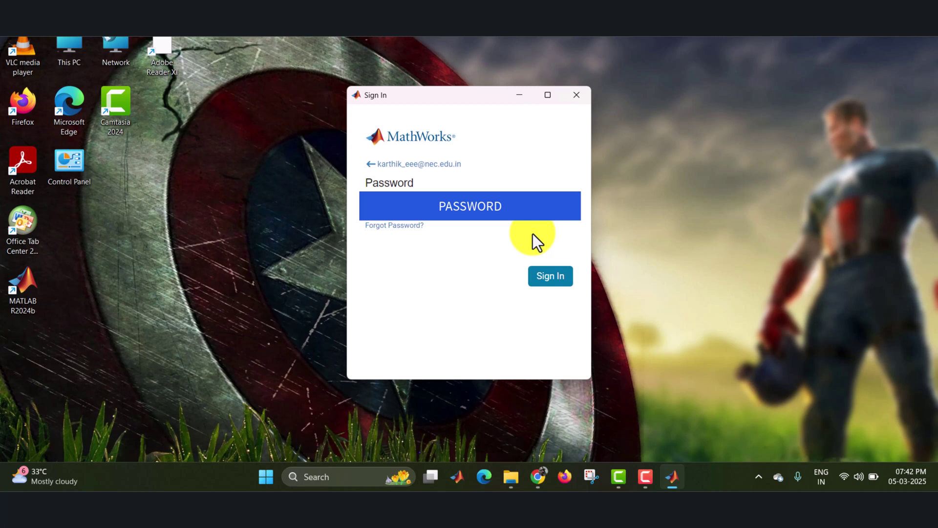
{"action": "left_click", "coordinate": [556, 276]}
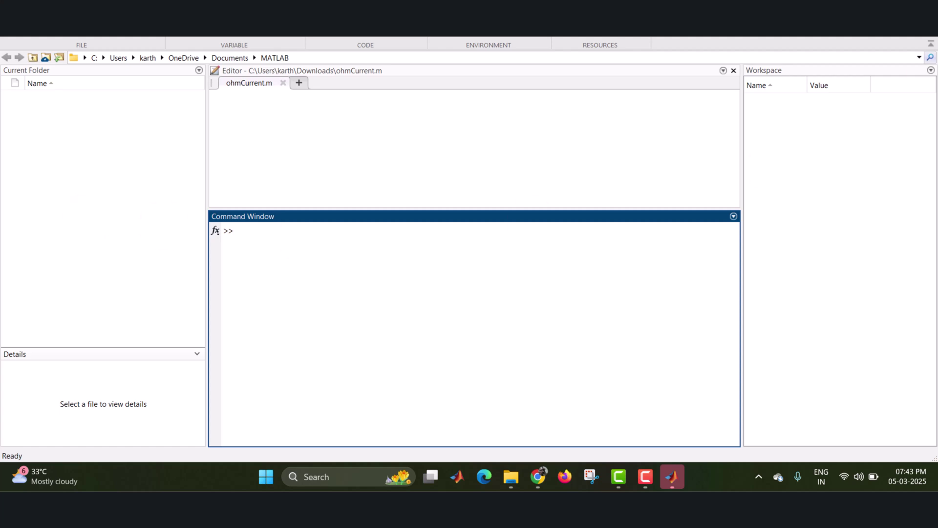
{"action": "left_click", "coordinate": [909, 29]}
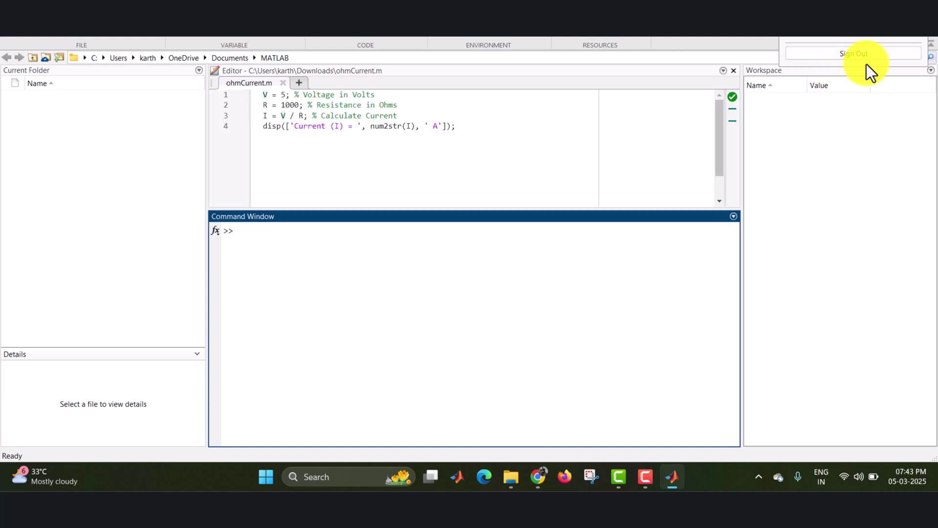
{"action": "left_click", "coordinate": [851, 145]}
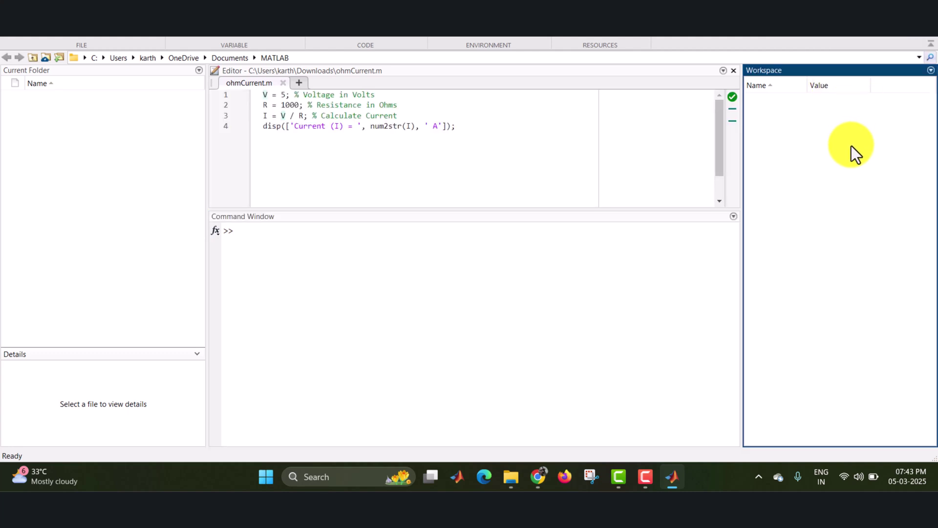